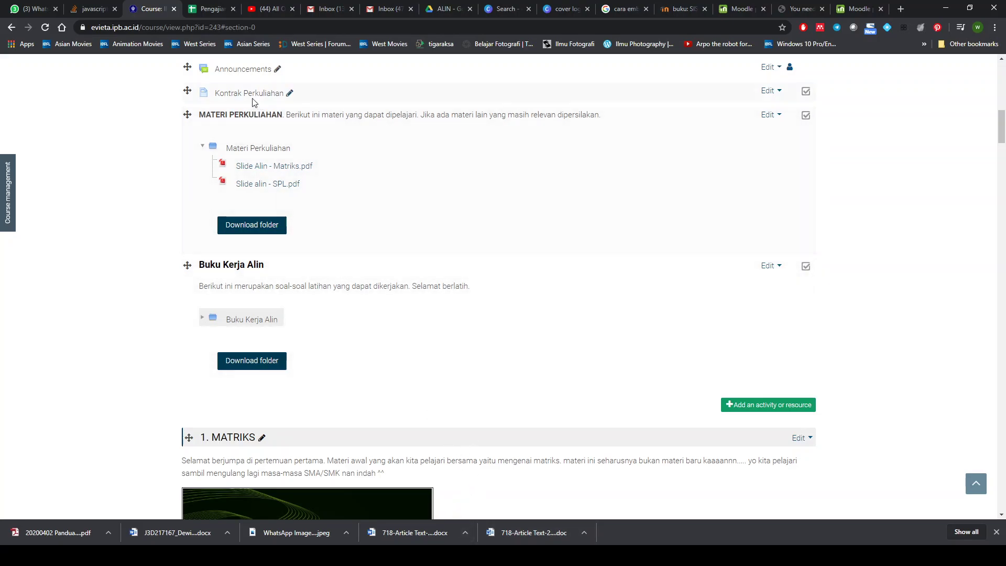
- Switch to the ALIN Google Drive folder that lists 2020 - modul alin.docx
click(443, 11)
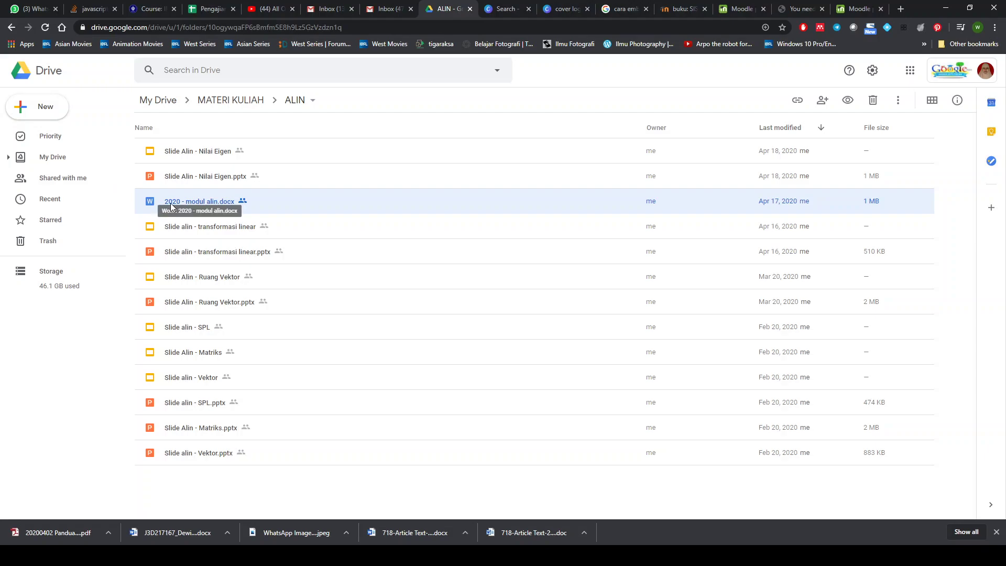
- Set 2020 - modul alin.docx to On - Anyone with the link, keeping download, print and copy disabled
right_click(208, 207)
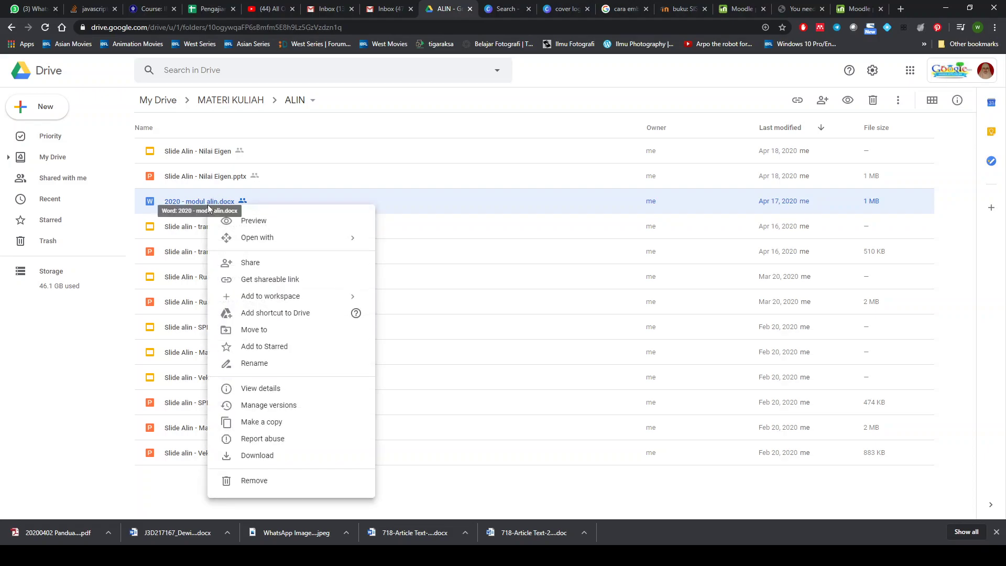
right_click(198, 199)
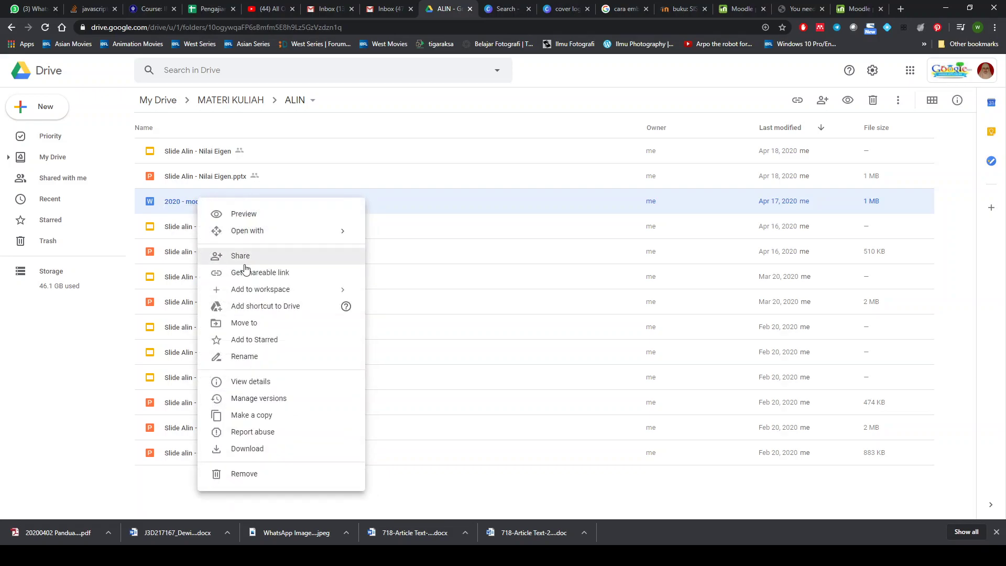
click(261, 257)
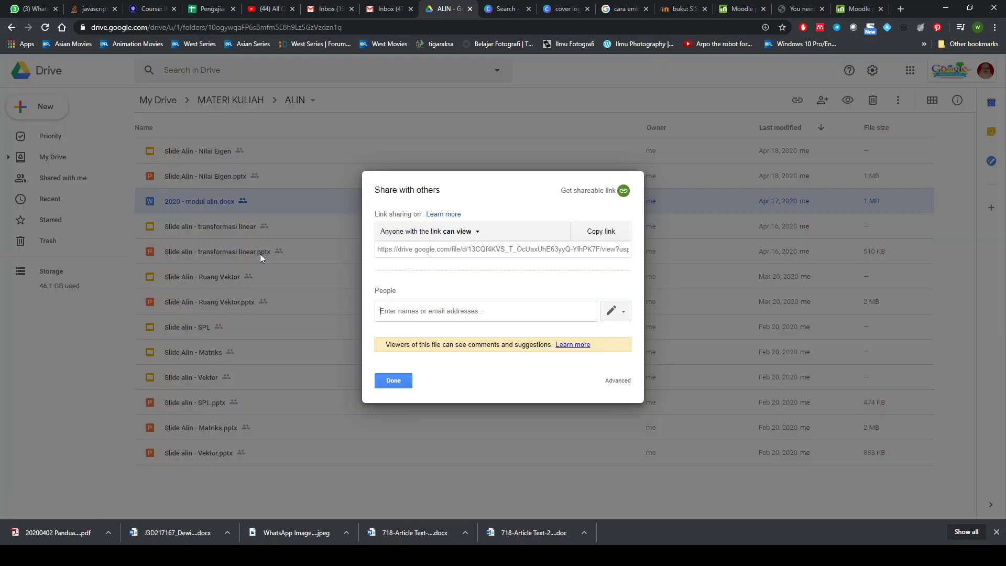
click(618, 384)
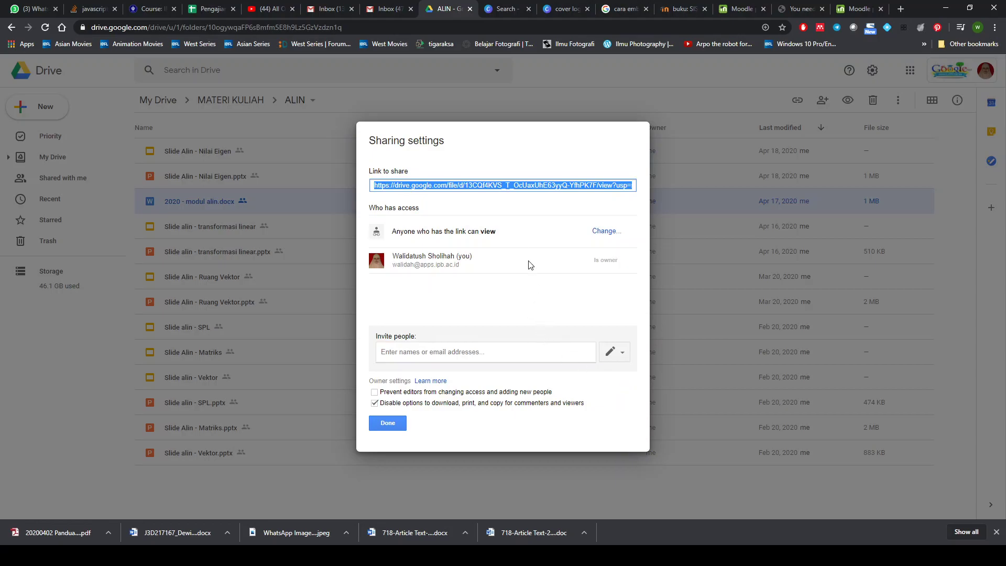
click(606, 234)
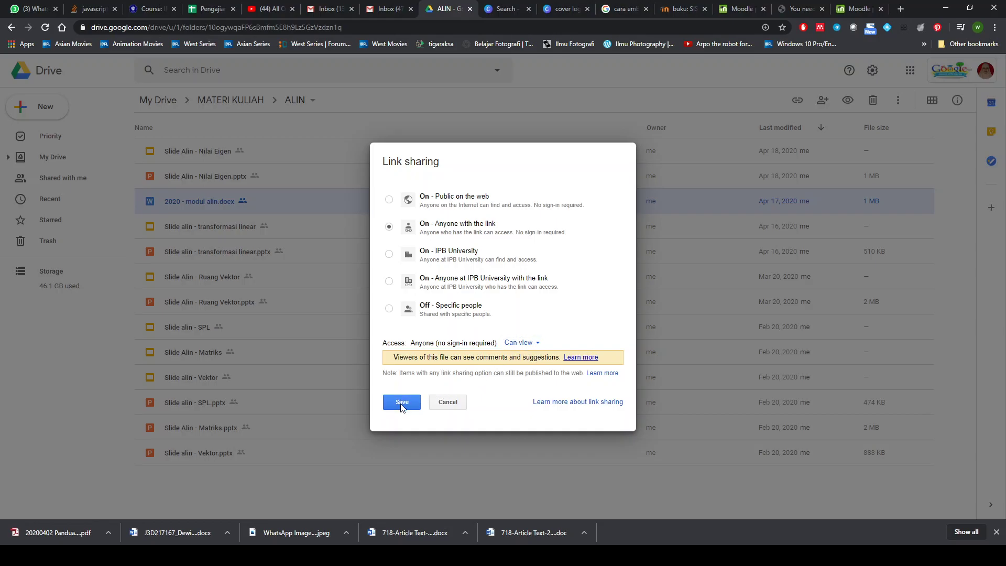
click(401, 402)
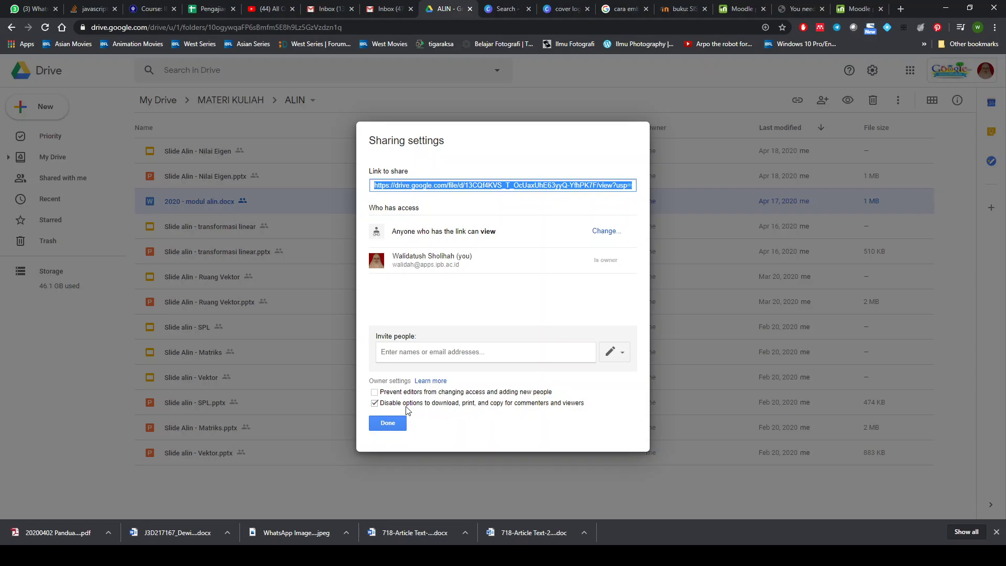
click(374, 403)
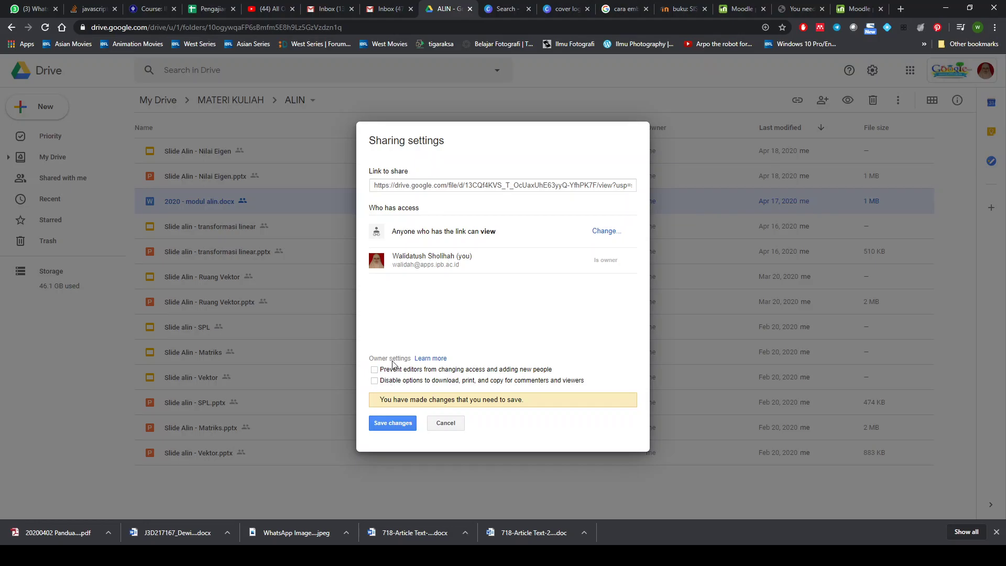
click(375, 381)
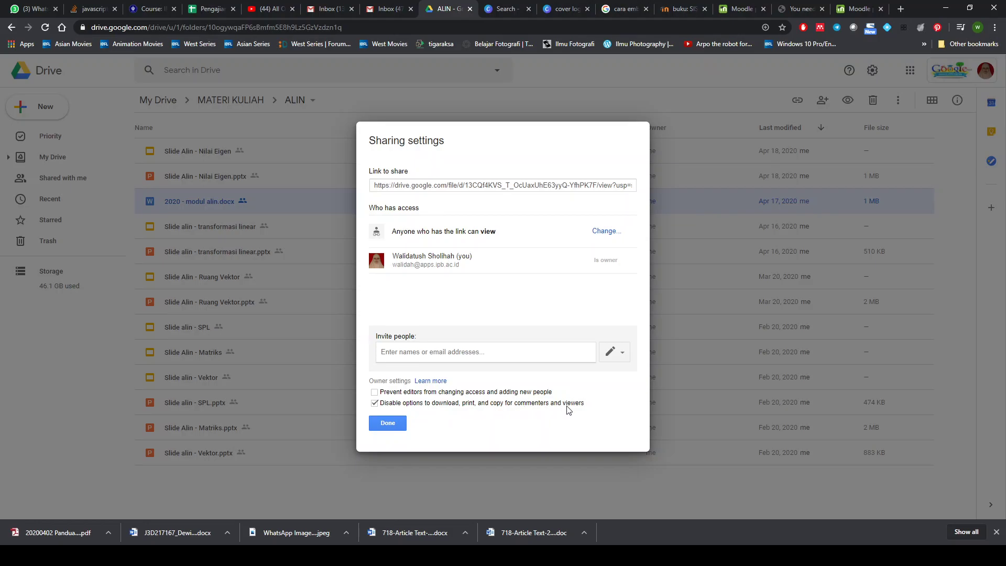
click(389, 427)
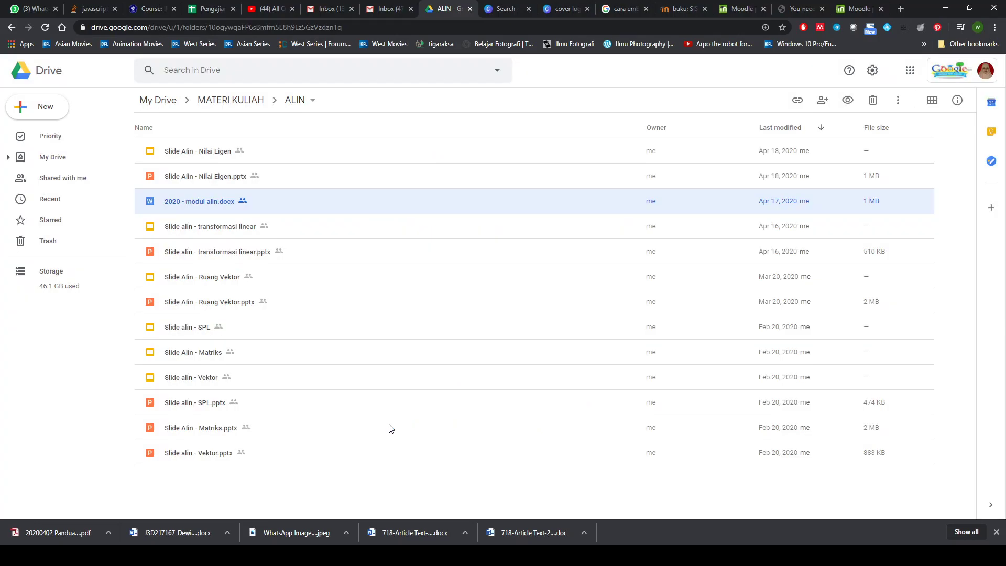
- Select the docx's share link in its sharing settings, then return to the Moodle course page
right_click(220, 208)
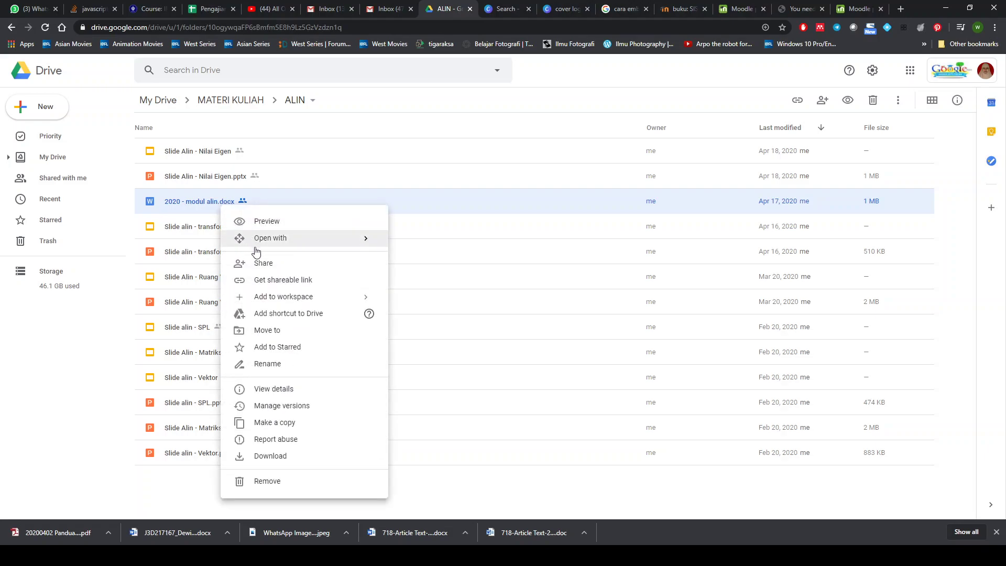
click(287, 389)
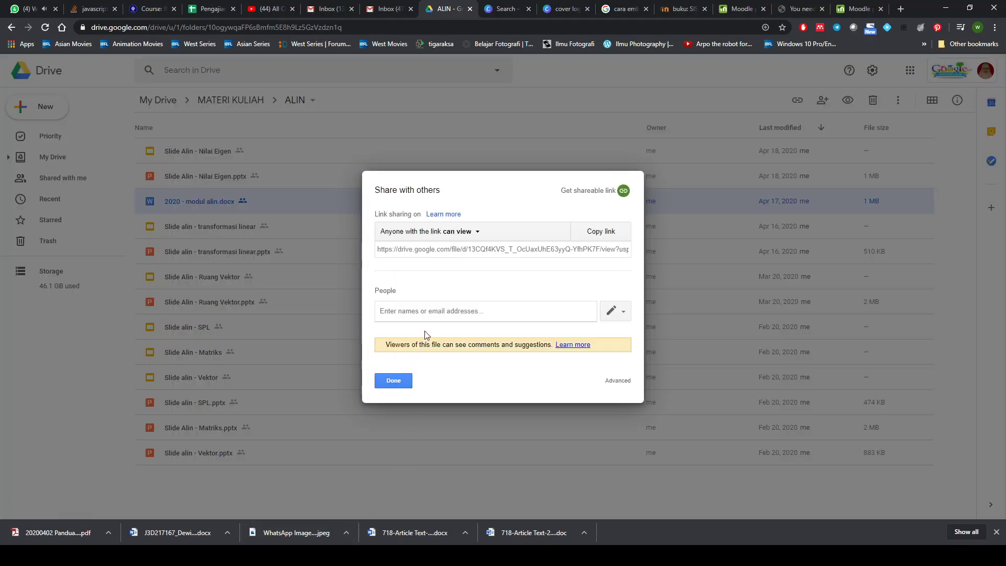
click(483, 249)
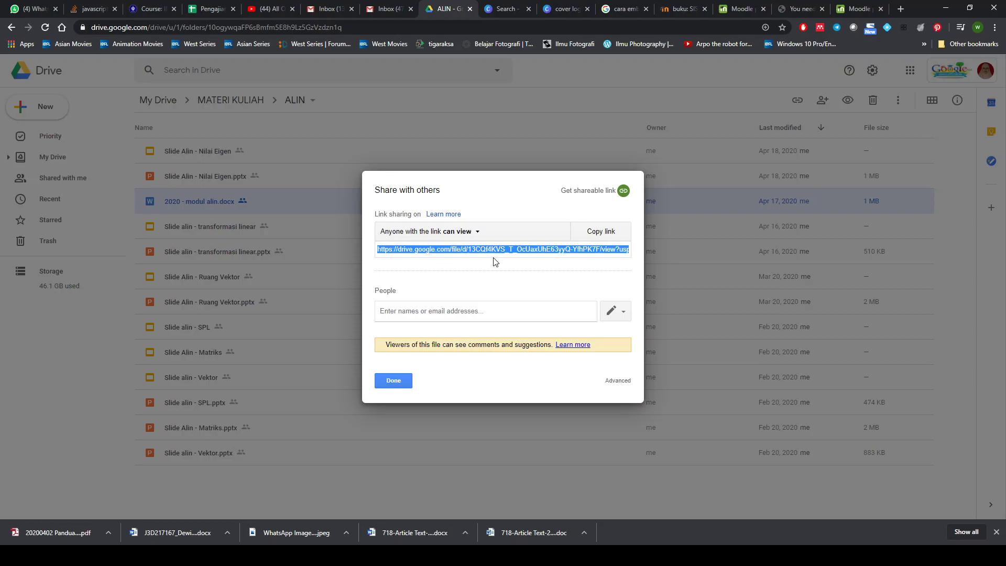
click(400, 382)
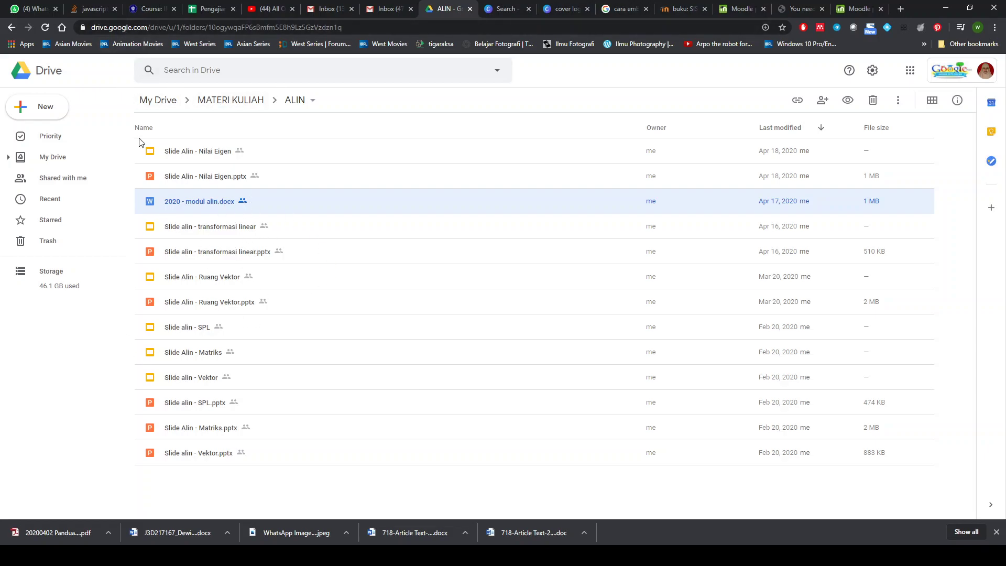
click(156, 12)
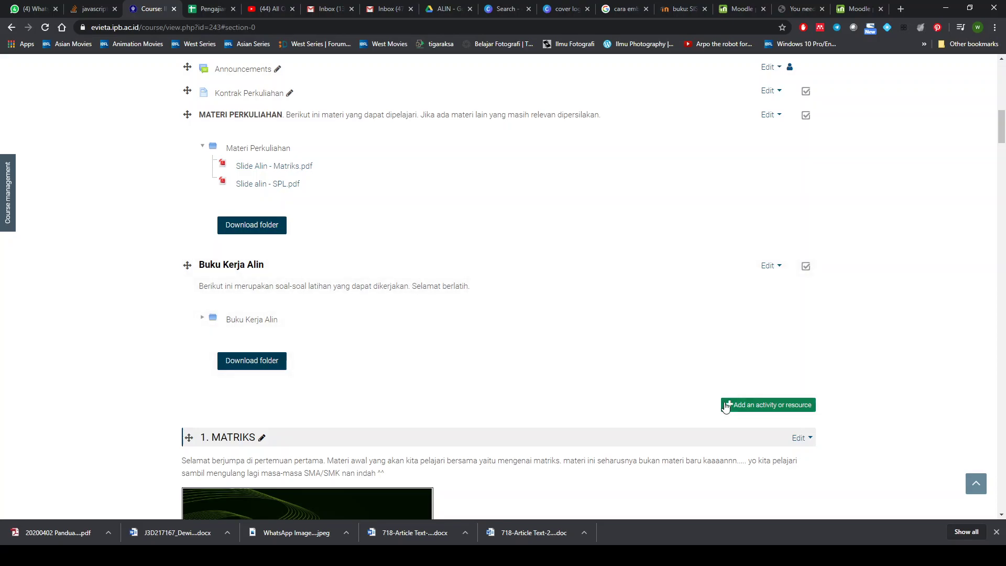
- Add a Page resource from the activity and resource chooser in the Aljabar Linear course
scroll(673, 304, up, 8)
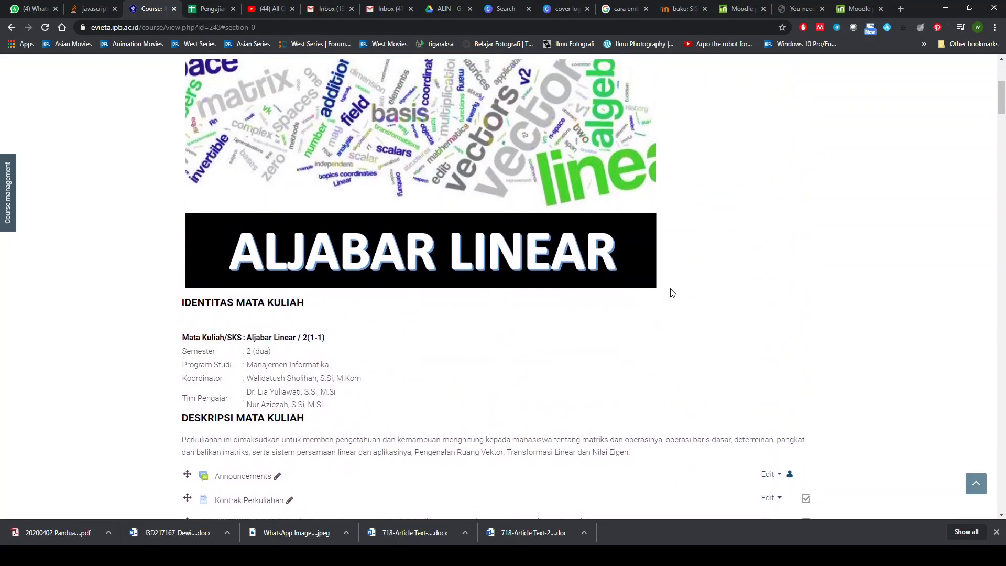
scroll(670, 290, up, 3)
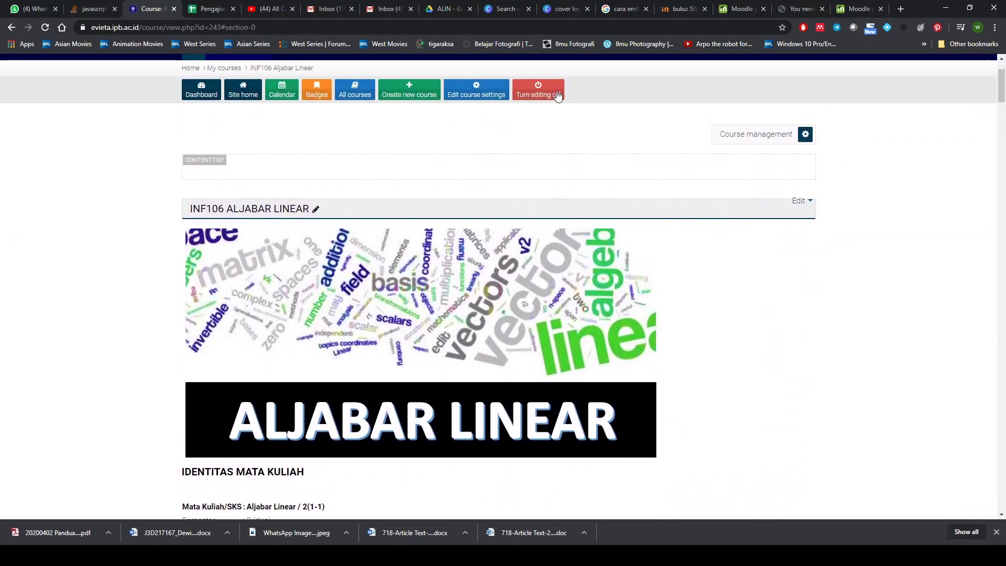
scroll(572, 202, down, 1)
scroll(571, 201, down, 14)
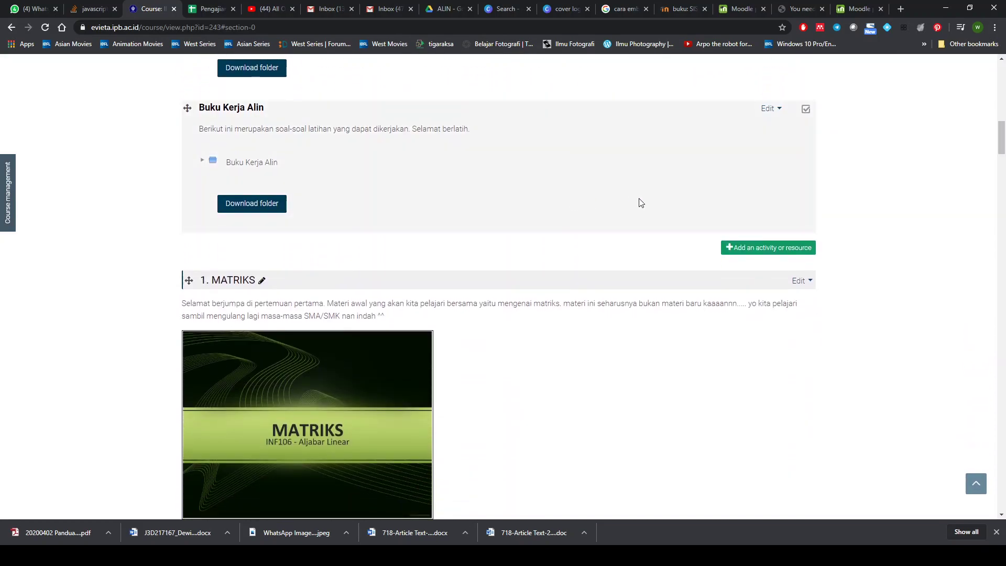
click(730, 248)
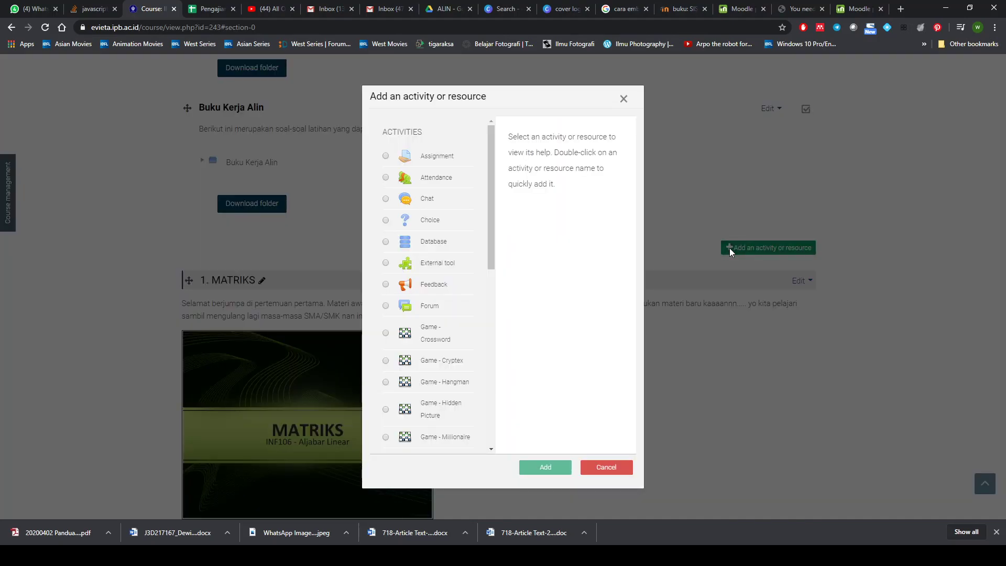
scroll(438, 307, down, 8)
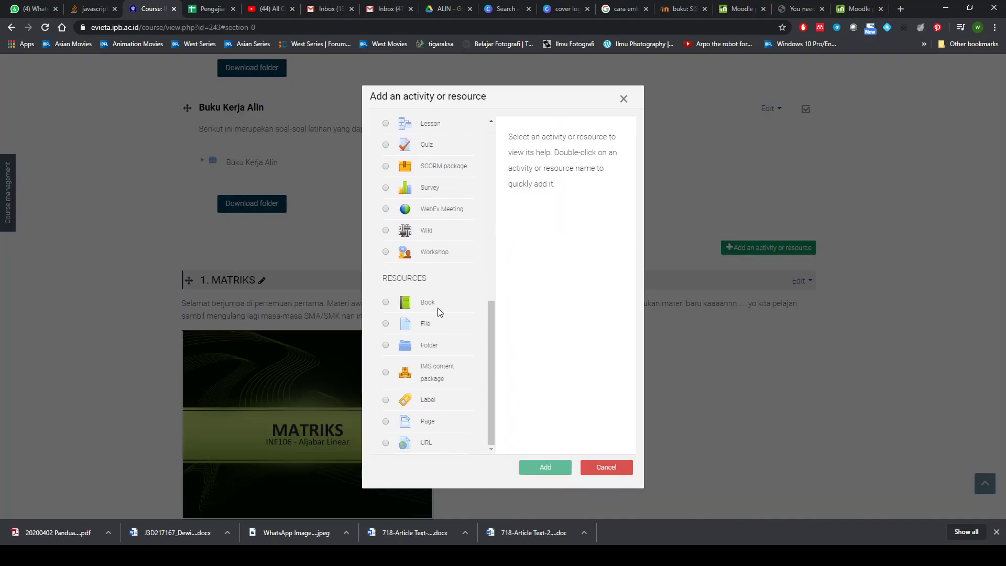
click(433, 423)
click(545, 469)
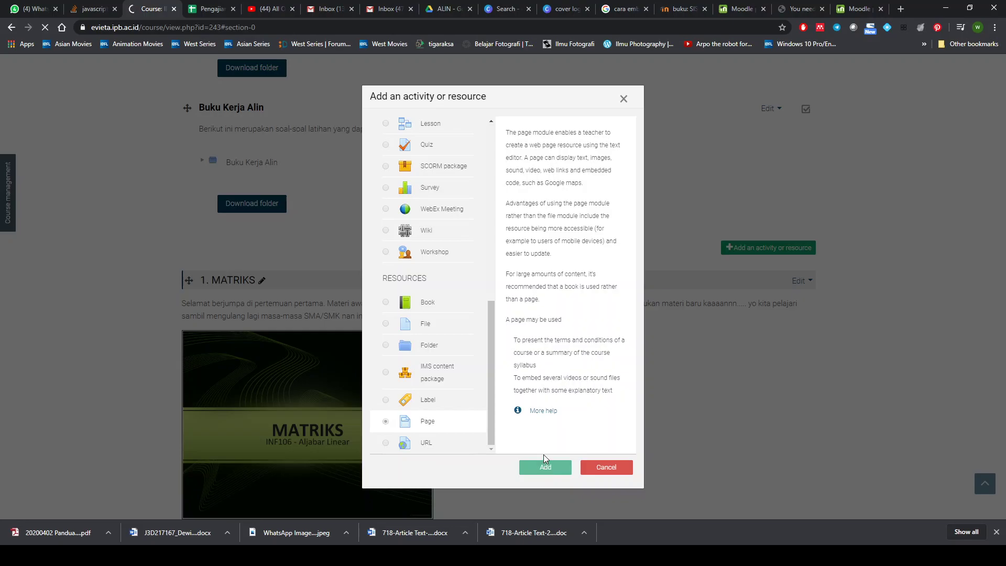
scroll(523, 428, down, 2)
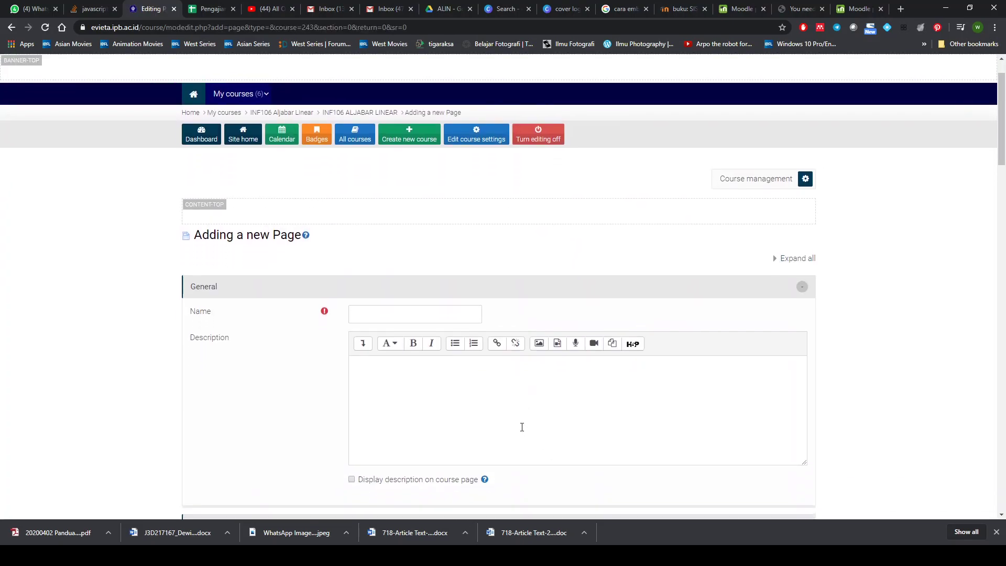
- Enter 'Modul Aljabar linear' as the new page's name
click(434, 262)
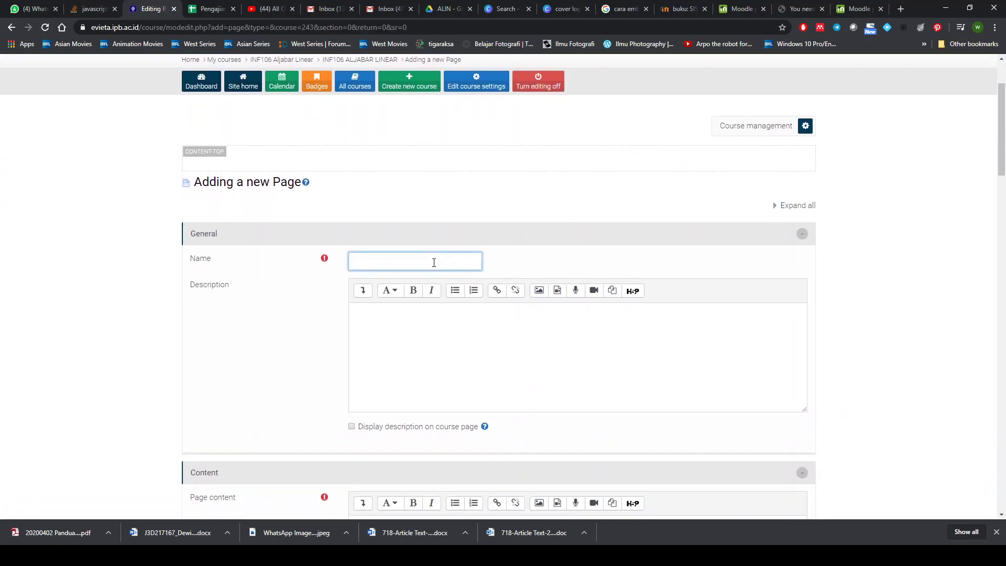
text(Buku)
key(BackSpace)
key(BackSpace)
key(BackSpace)
text(Modul Alja)
- Switch the Page content editor to HTML source view from the expanded toolbar
scroll(474, 350, down, 4)
click(401, 328)
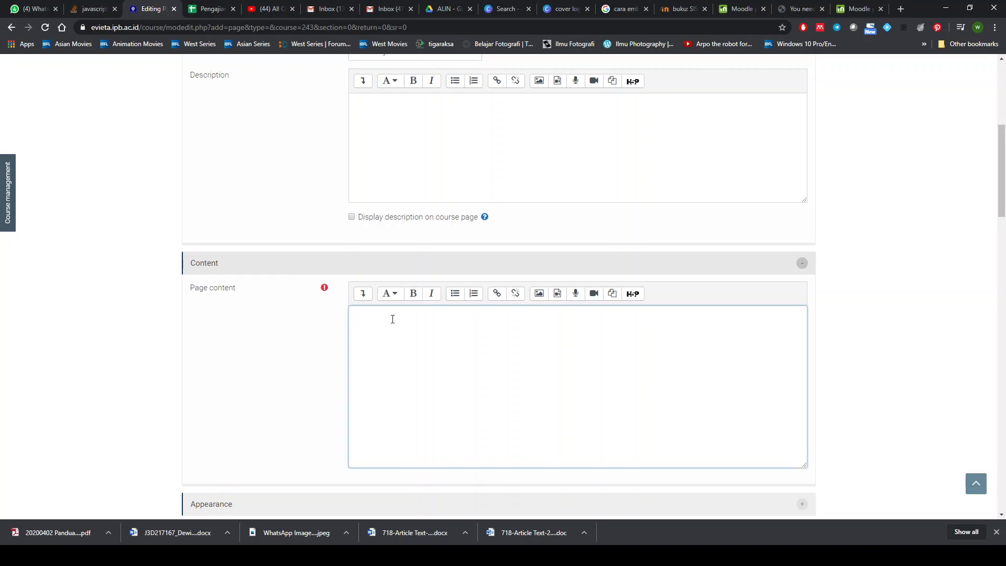
click(363, 294)
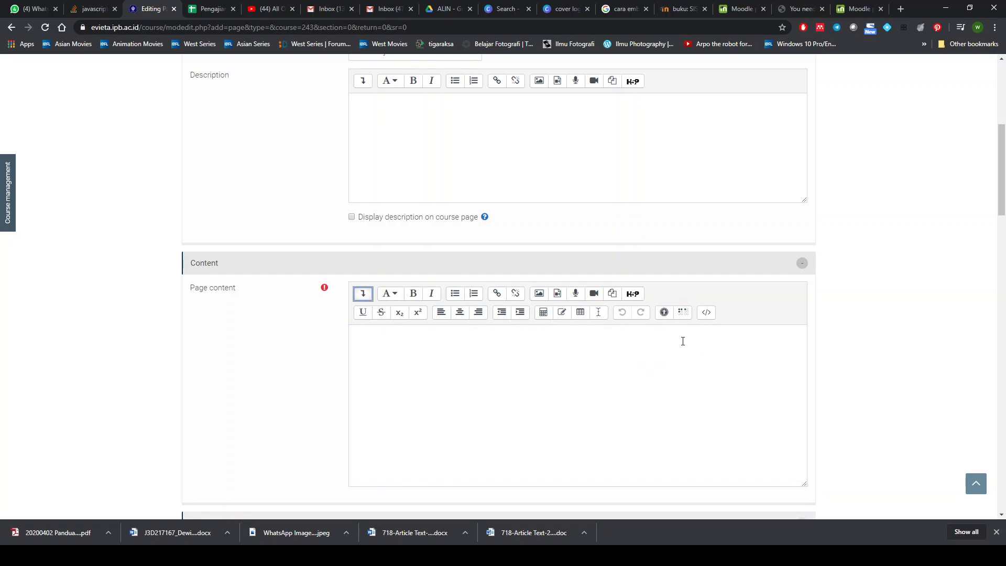
click(708, 314)
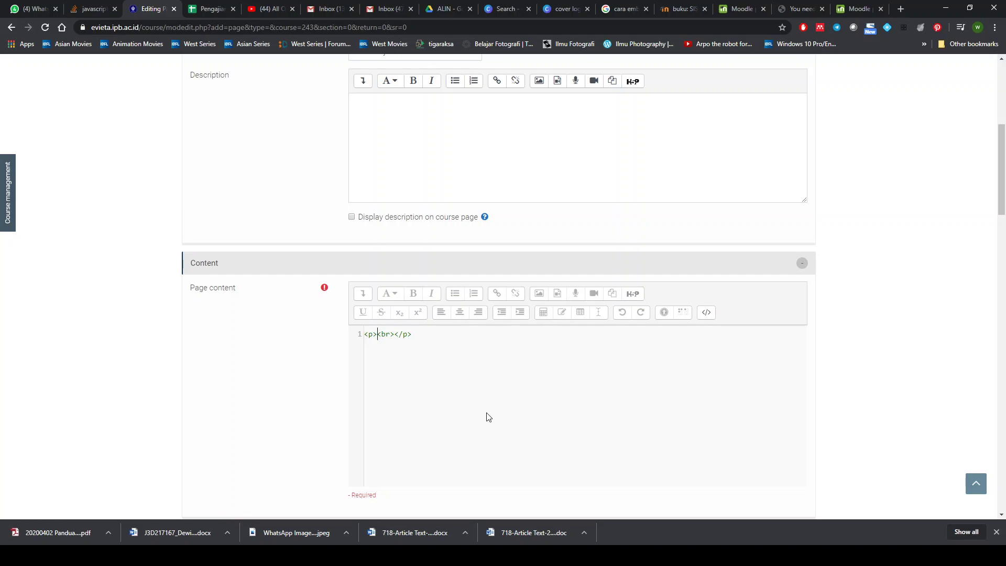
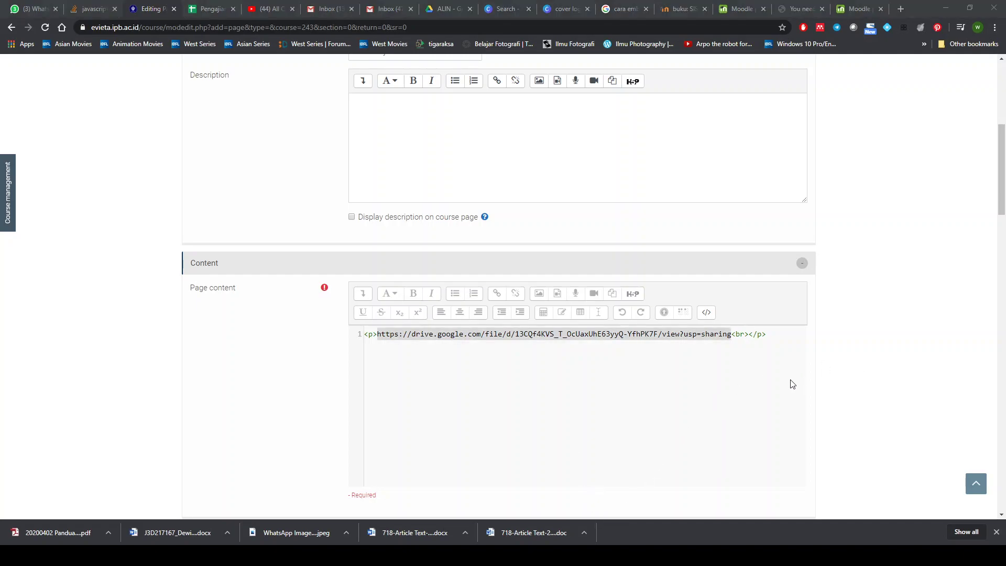
- Paste the Google Drive share link into the Page content HTML, then bring up the Word iframe templates
click(768, 385)
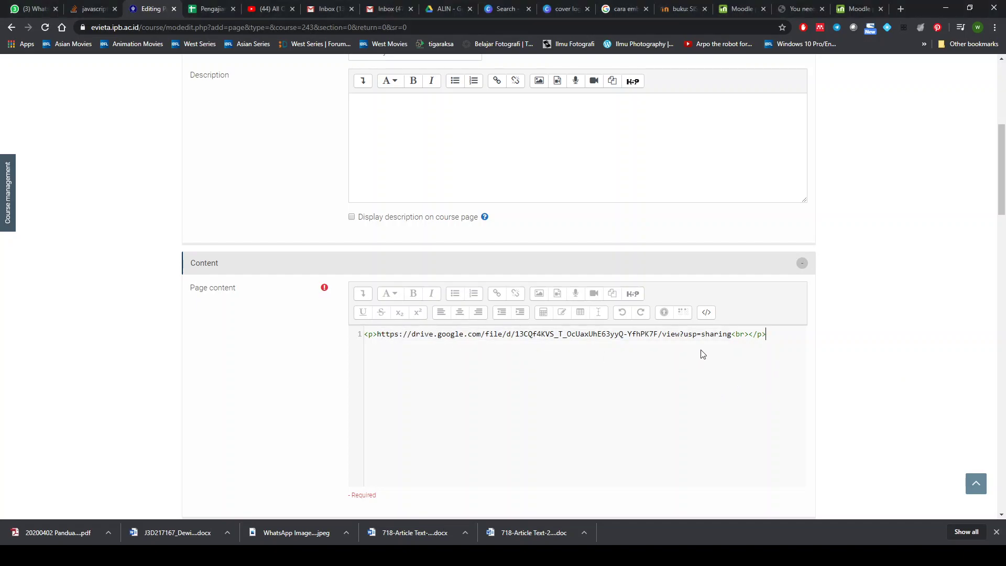
click(377, 334)
click(540, 556)
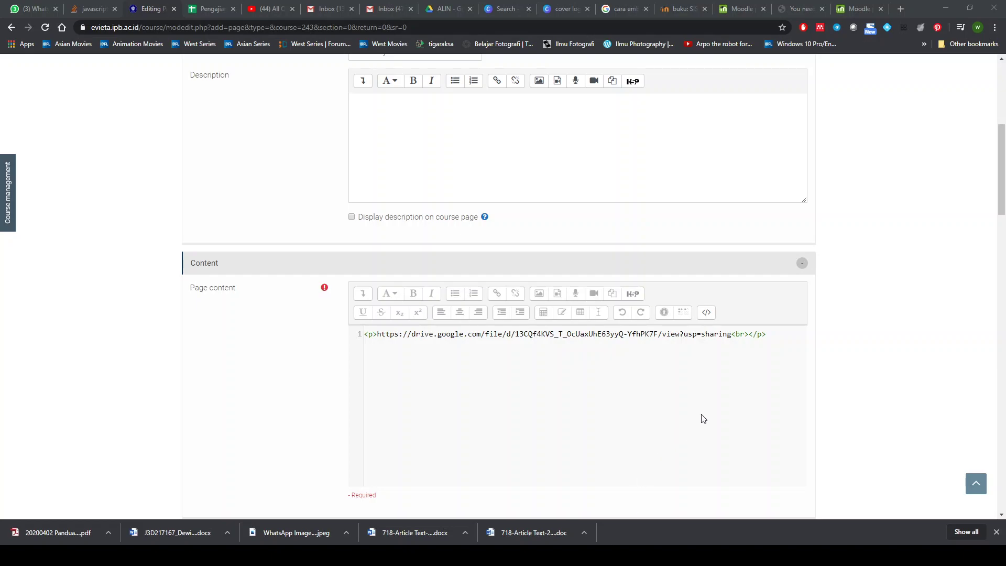
click(719, 401)
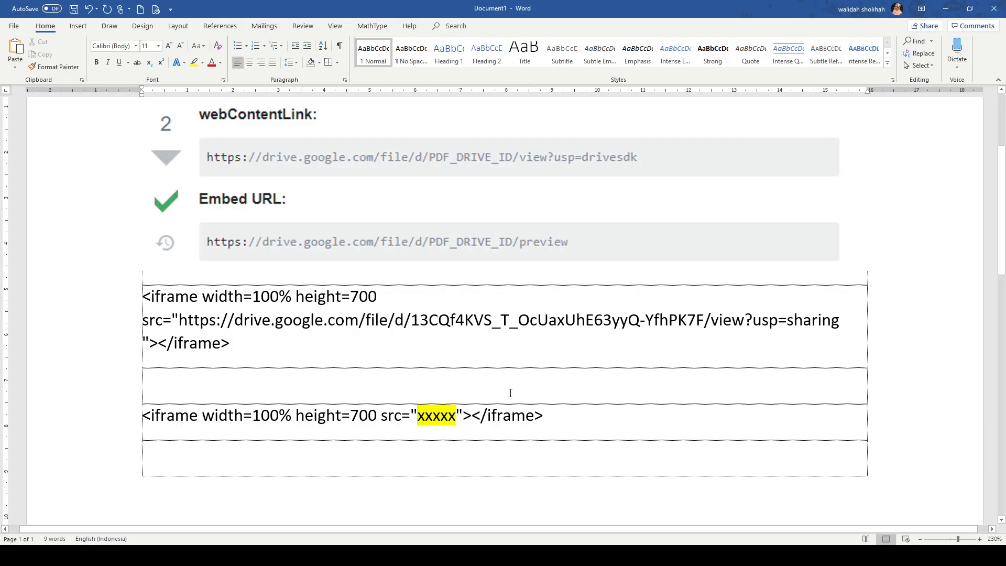
- Replace the xxxxx placeholder in the second iframe code with the Drive link
scroll(388, 426, down, 5)
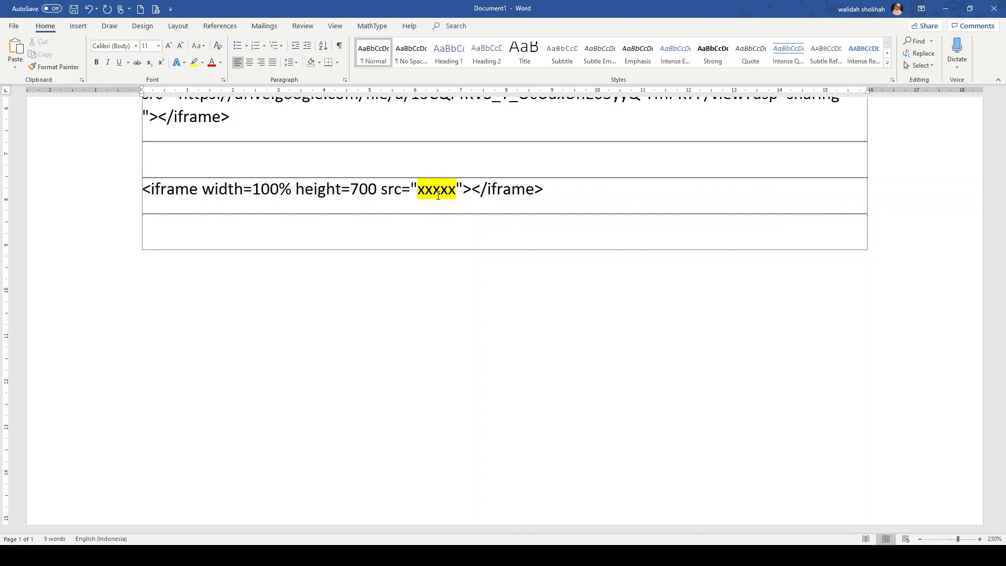
scroll(438, 195, up, 1)
drag(178, 150, 826, 151)
key(ctrl+c)
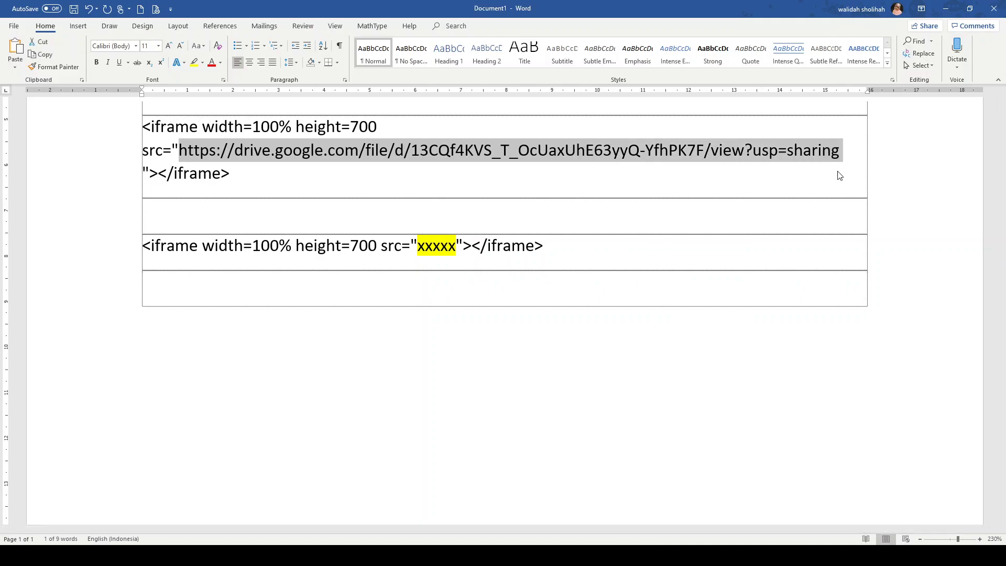
double_click(425, 250)
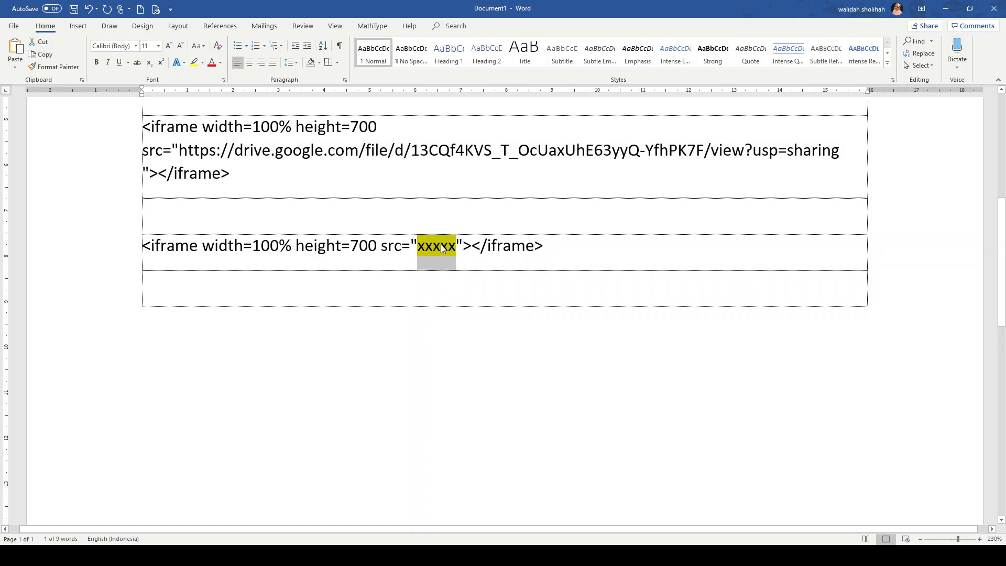
key(ctrl+v)
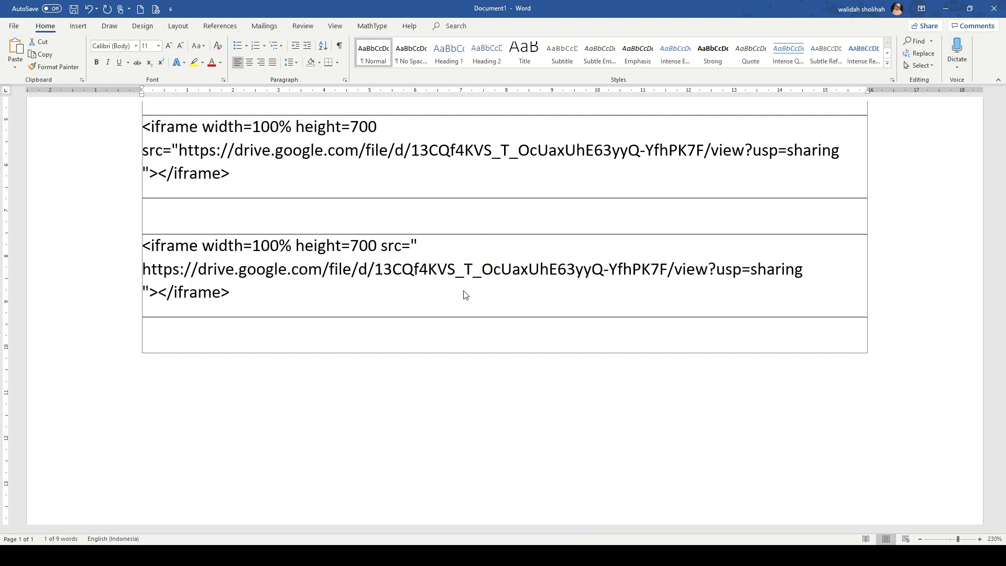
key(ctrl+z)
key(ctrl+z)
key(ctrl+z)
key(ctrl+v)
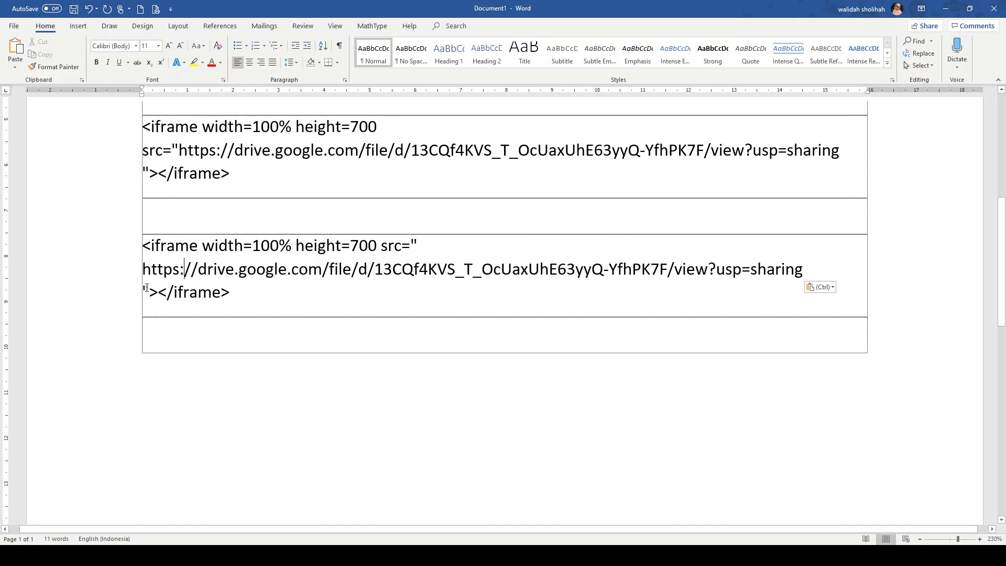
- Change the link's view?usp=sharing ending to preview and copy the whole second iframe code
click(676, 271)
key(Delete)
key(Delete)
key(Delete)
key(Delete)
key(Delete)
key(Delete)
key(Delete)
key(Delete)
key(Delete)
key(Delete)
key(Delete)
key(Delete)
key(Delete)
key(Delete)
key(Delete)
key(Delete)
key(Delete)
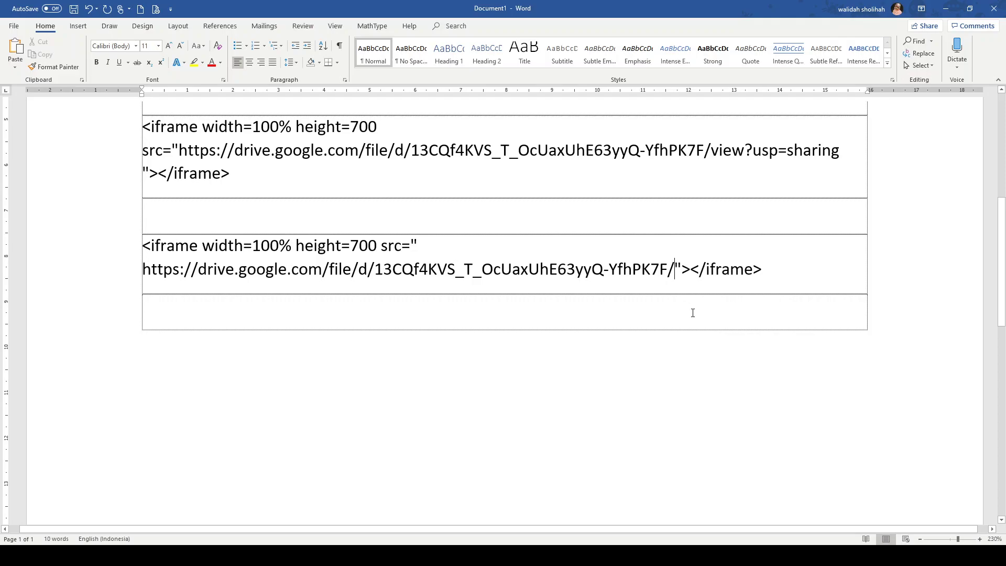
text(preview)
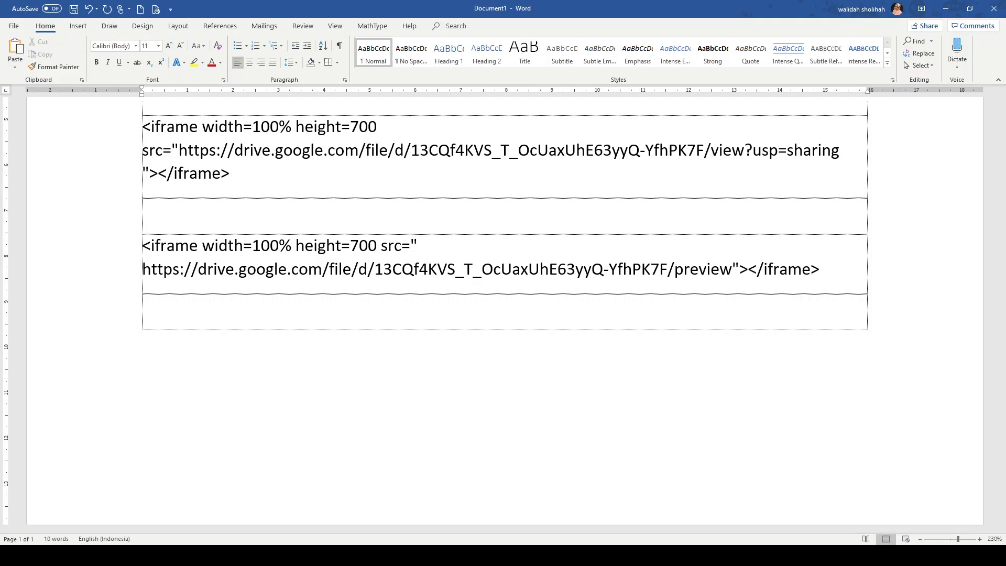
double_click(693, 270)
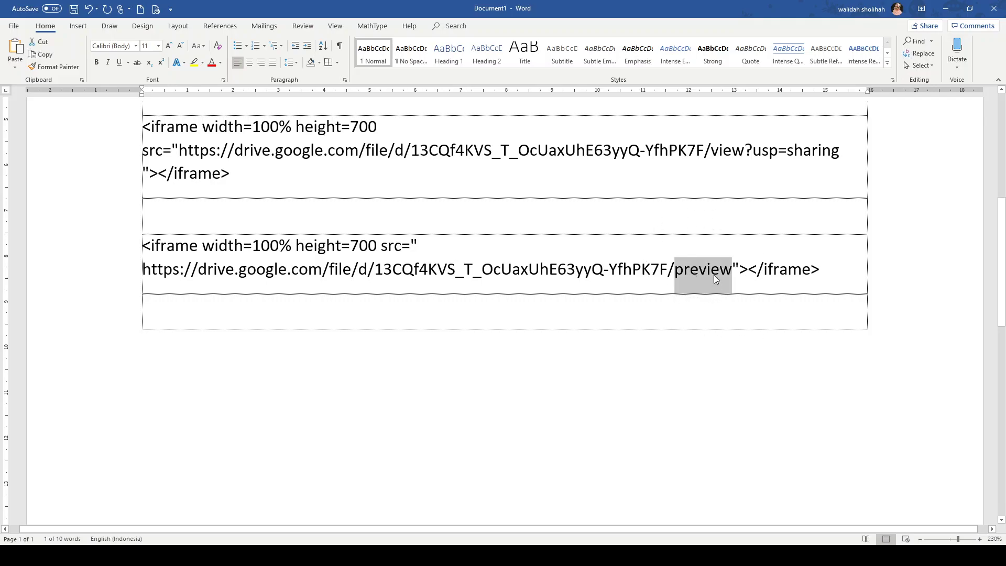
key(alt+Tab)
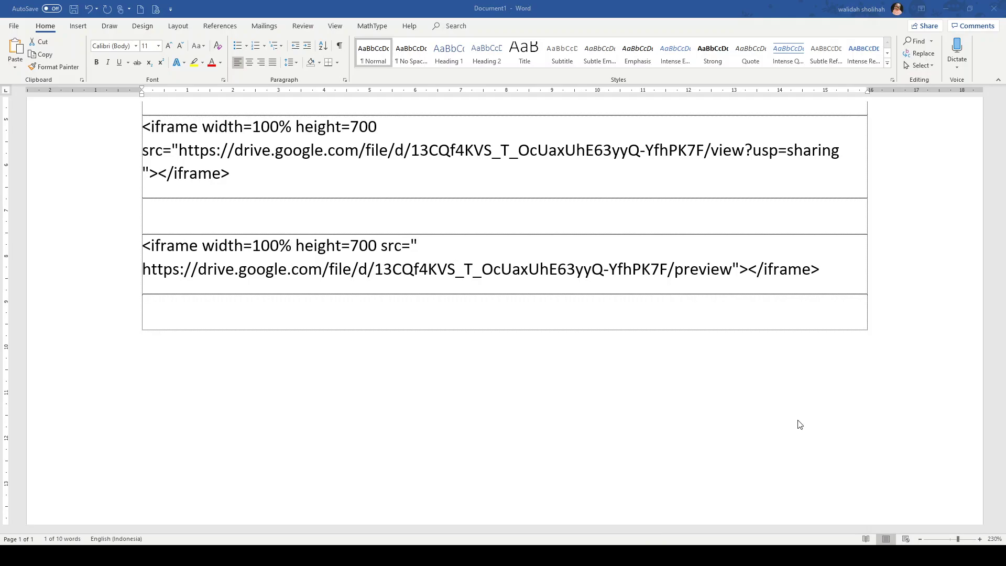
key(alt+Tab)
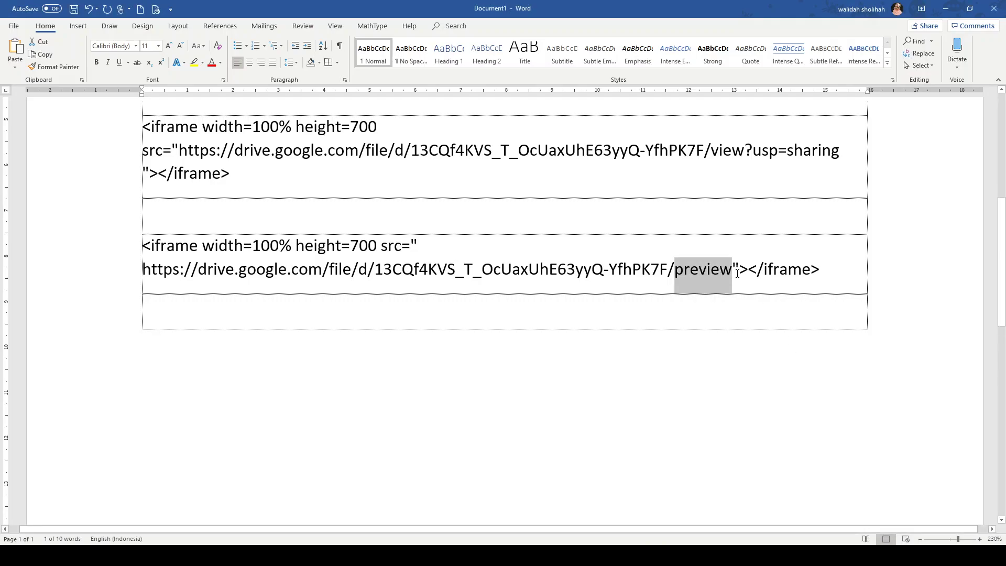
click(739, 270)
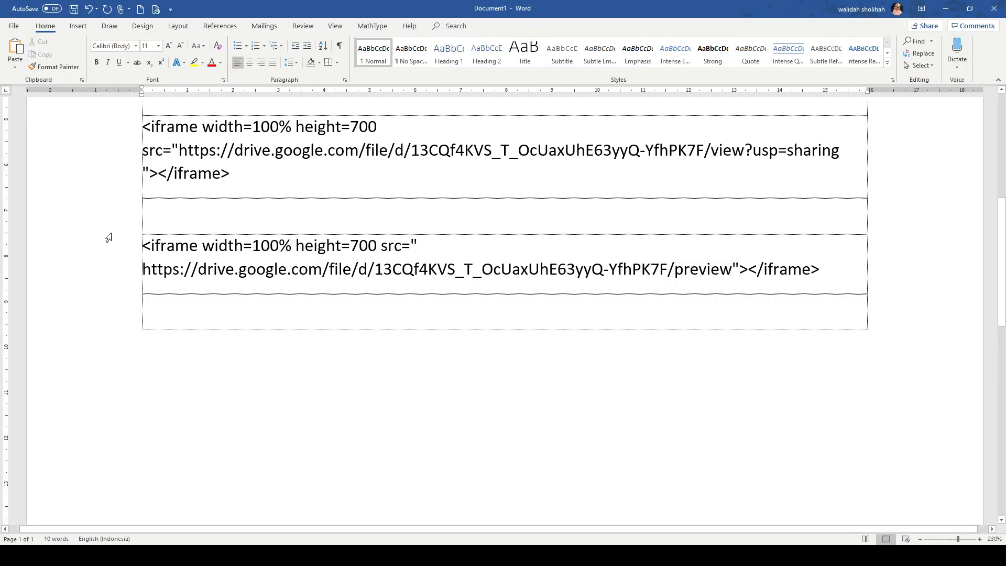
drag(140, 247, 823, 276)
key(ctrl+c)
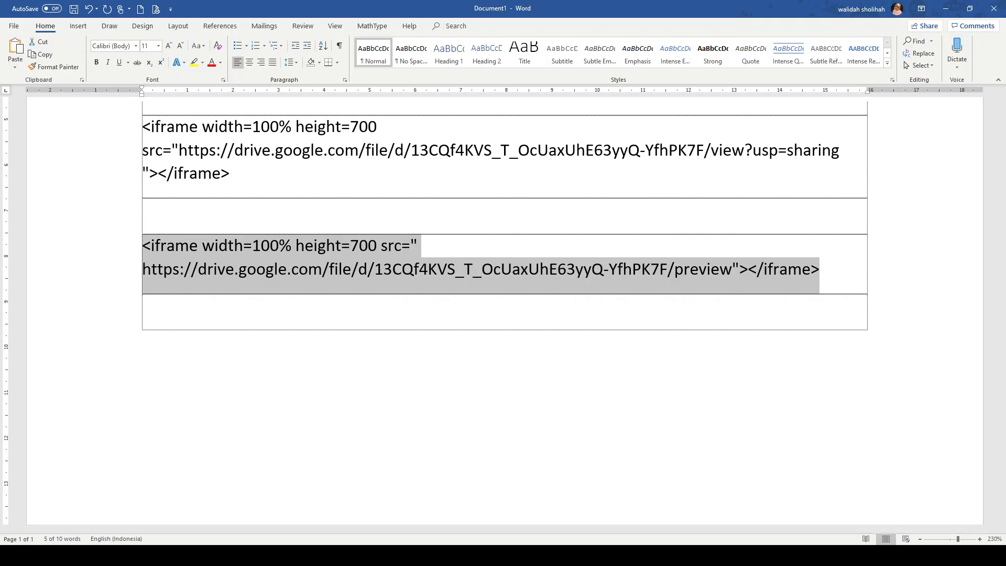
click(599, 555)
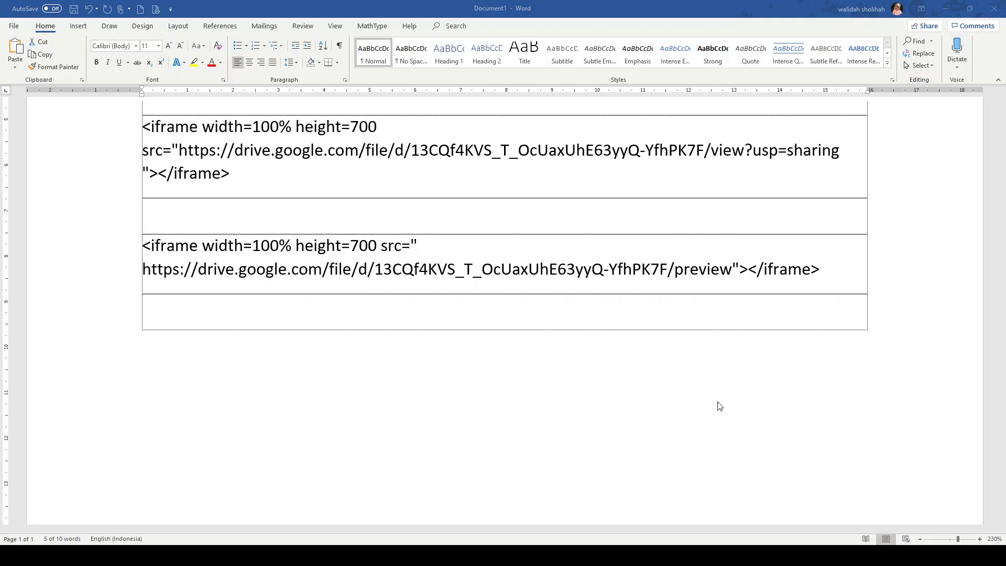
key(alt+Tab)
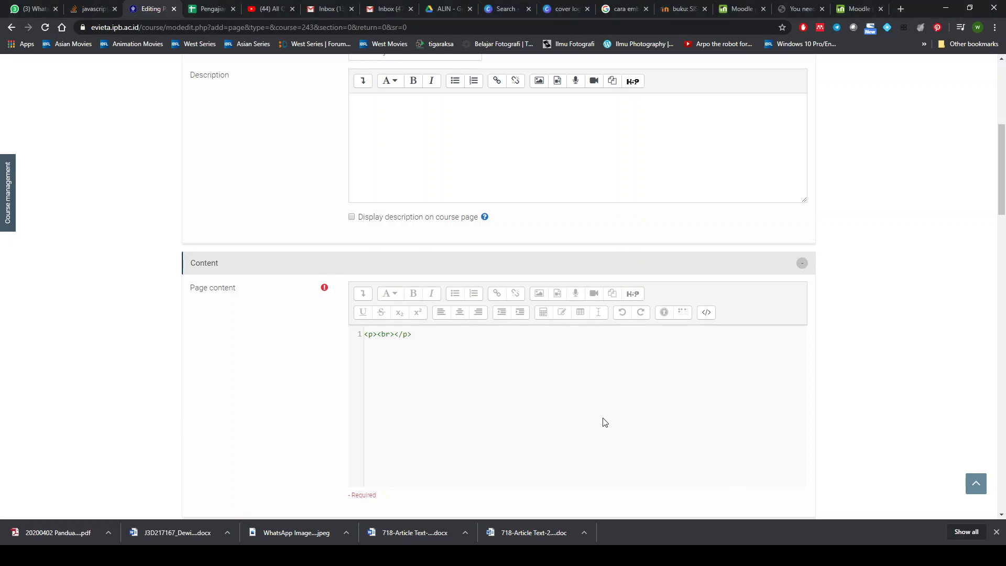
- Paste the iframe code (width 100%, height 700, Drive /preview link) into the empty paragraph
click(910, 383)
click(706, 312)
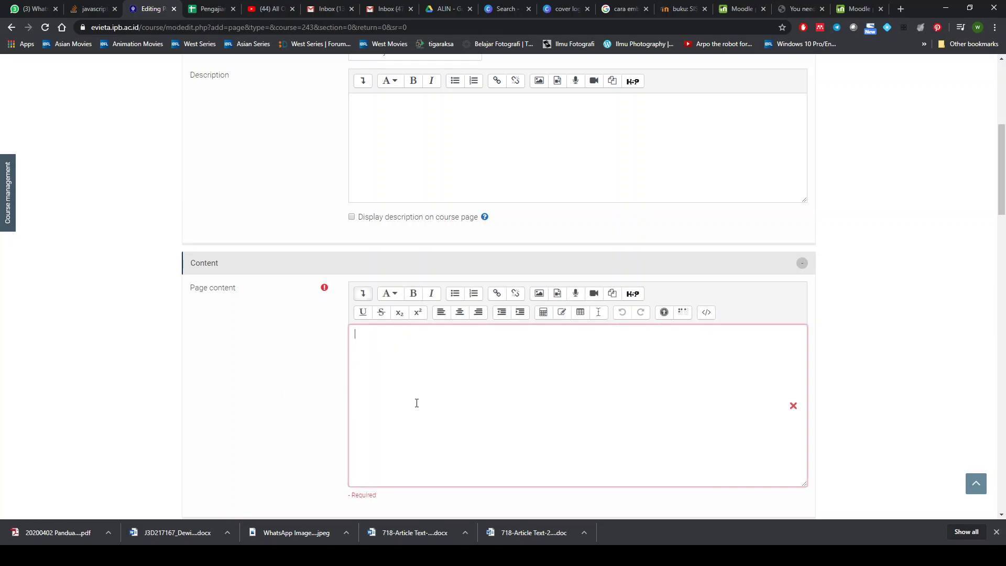
click(707, 313)
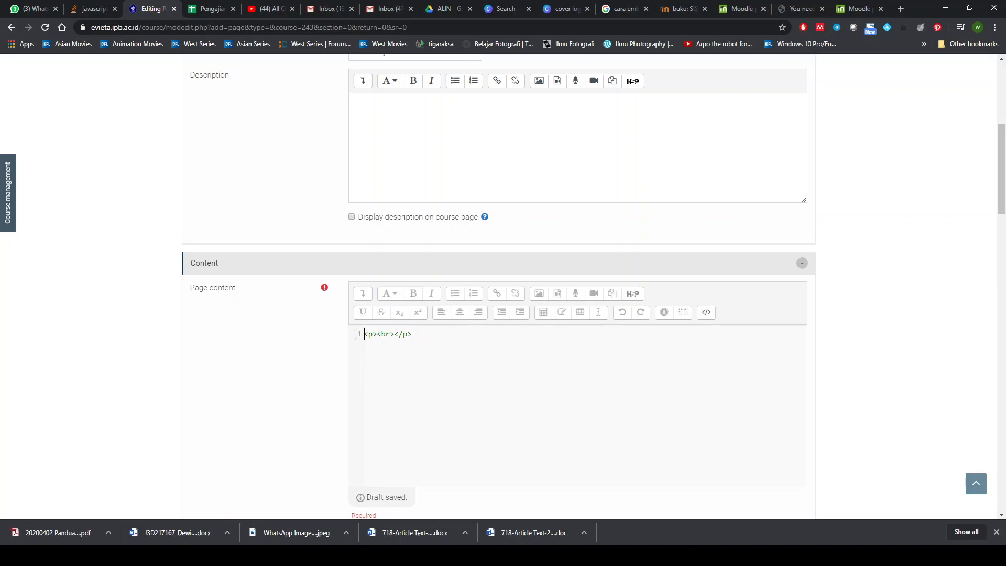
click(378, 335)
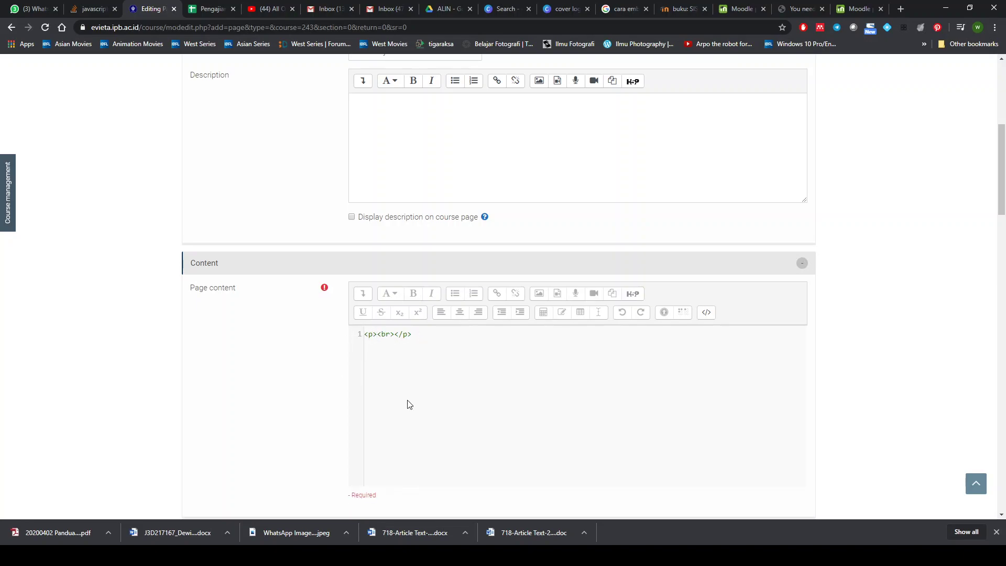
key(ctrl+v)
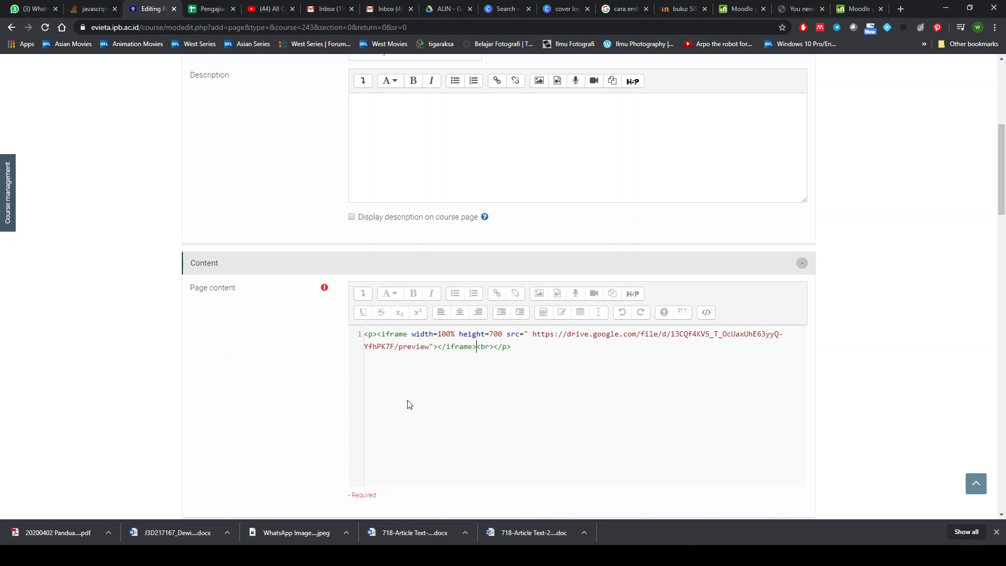
click(644, 555)
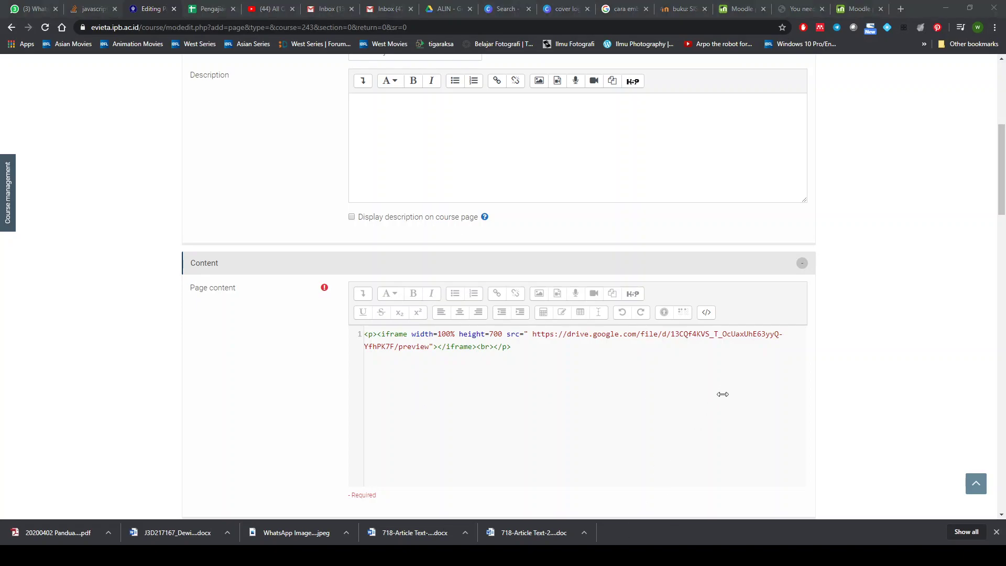
click(796, 387)
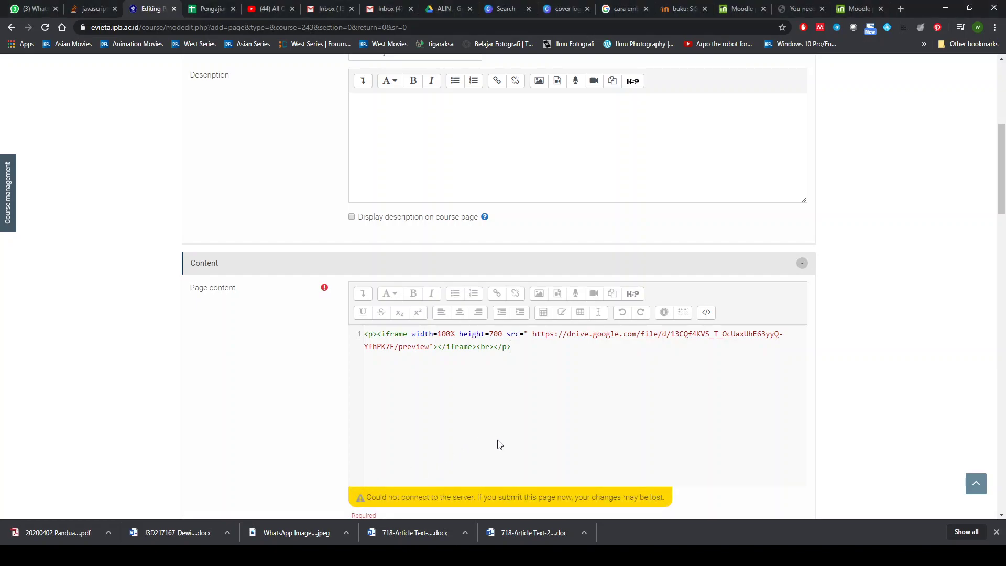
scroll(498, 444, down, 1)
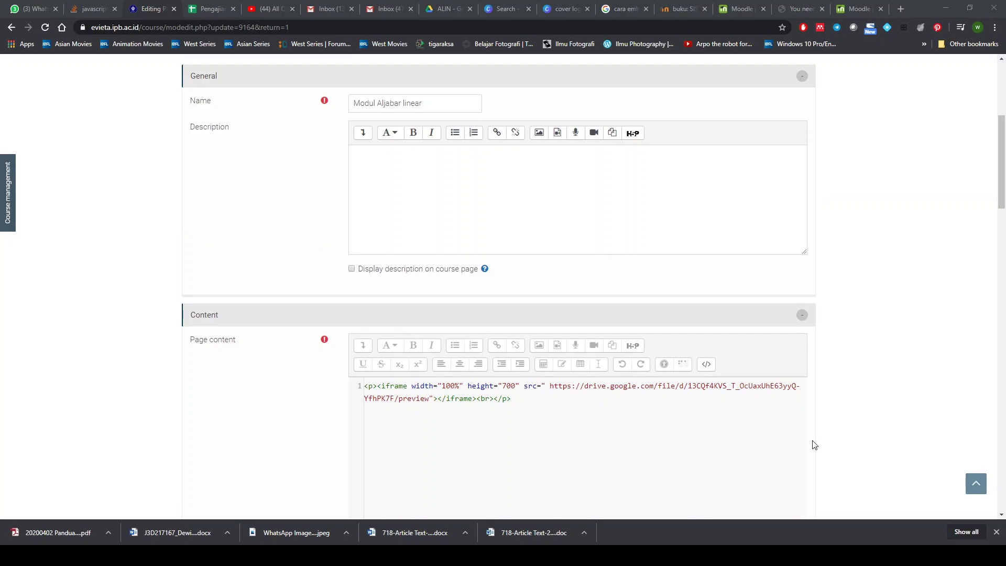
- Leave HTML source view to check the rendered Drive preview, then save and display the page
click(812, 441)
scroll(490, 423, down, 1)
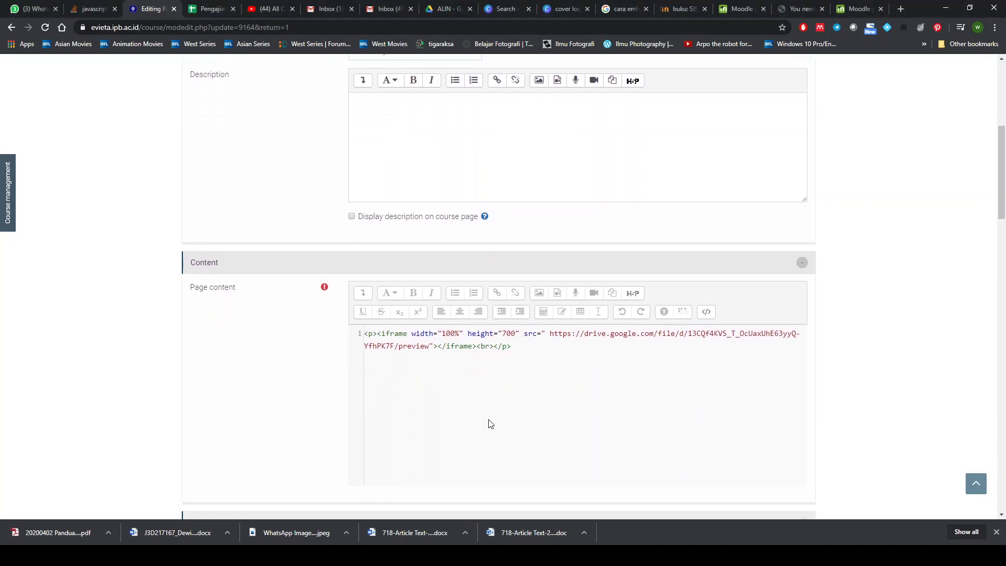
click(707, 312)
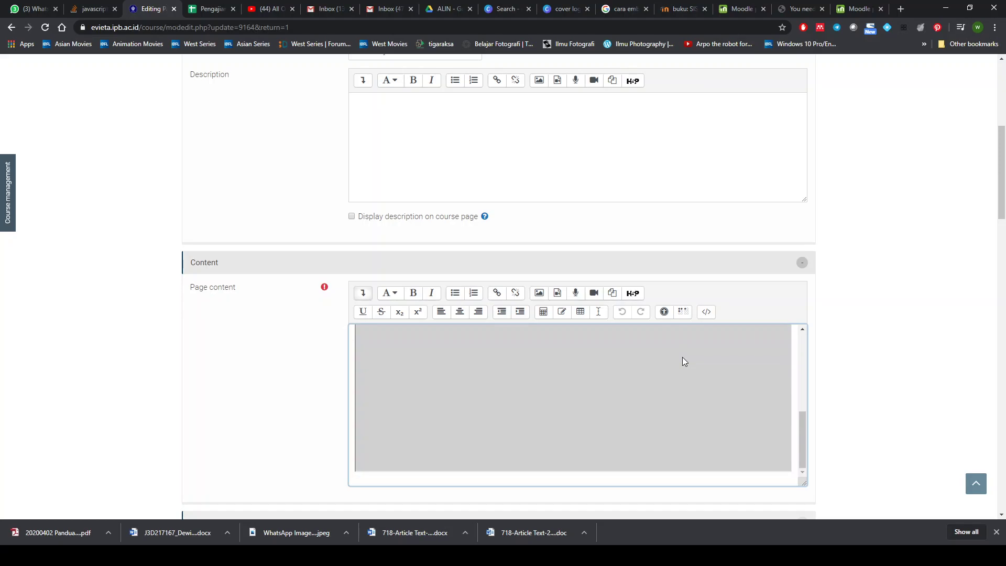
scroll(684, 358, down, 2)
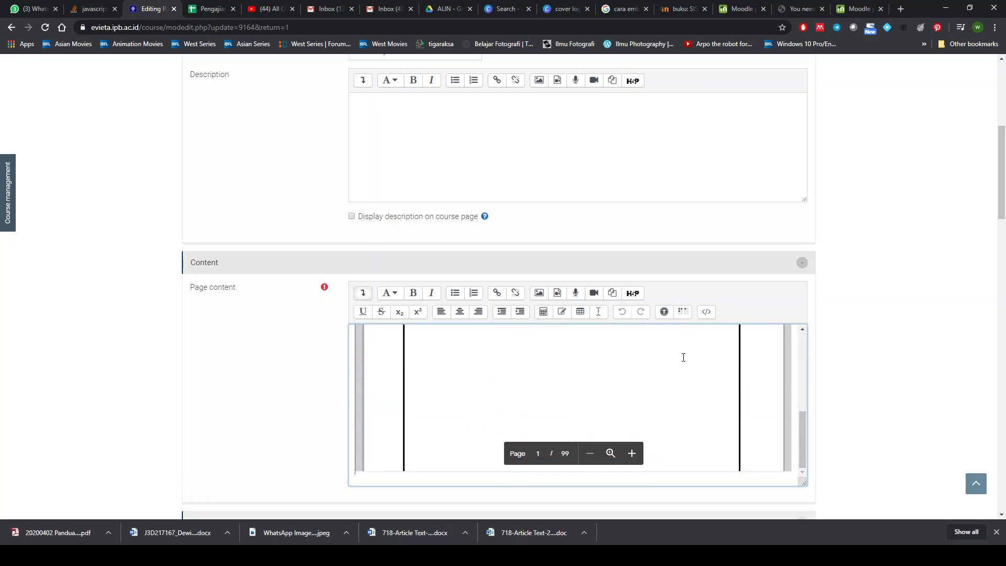
scroll(522, 425, down, 3)
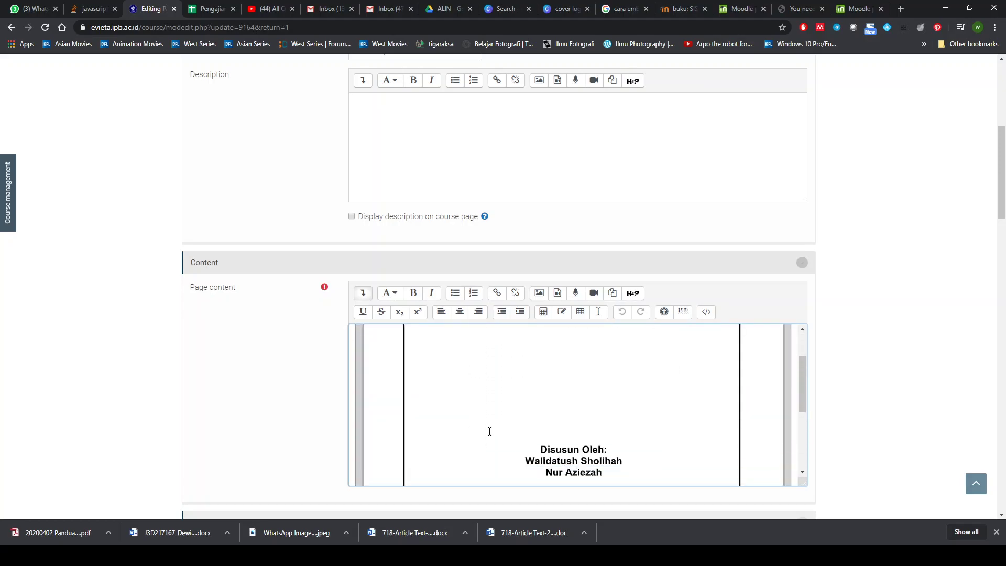
scroll(294, 458, down, 6)
click(484, 384)
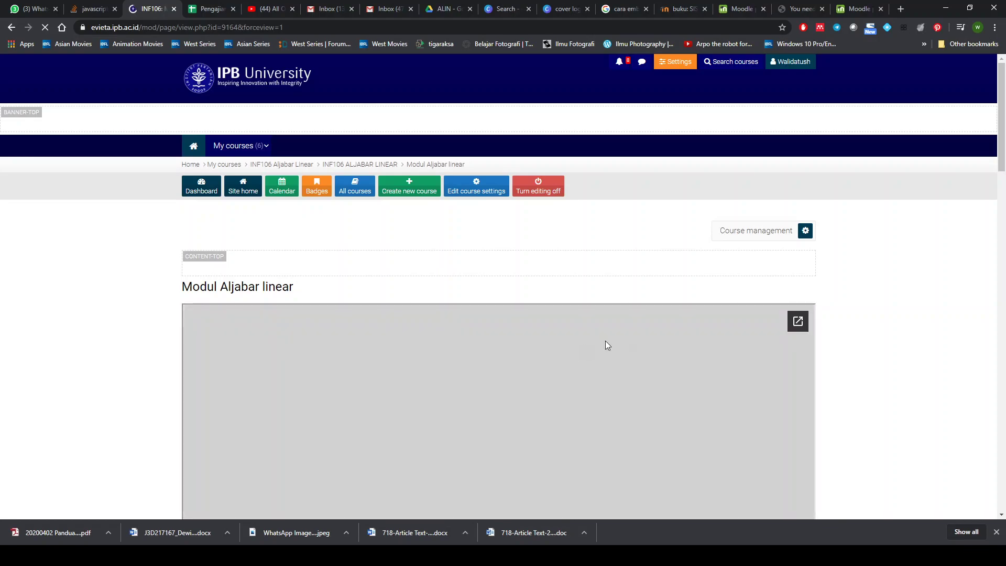
- Scroll through the embedded 99-page module and zoom in on its preview with +
scroll(790, 414, down, 3)
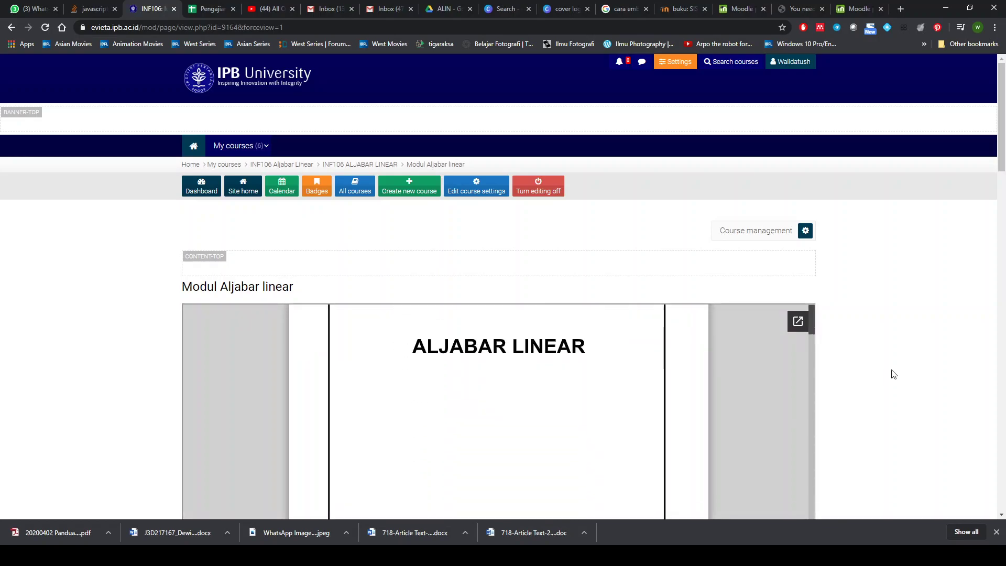
scroll(922, 404, down, 6)
scroll(924, 407, up, 3)
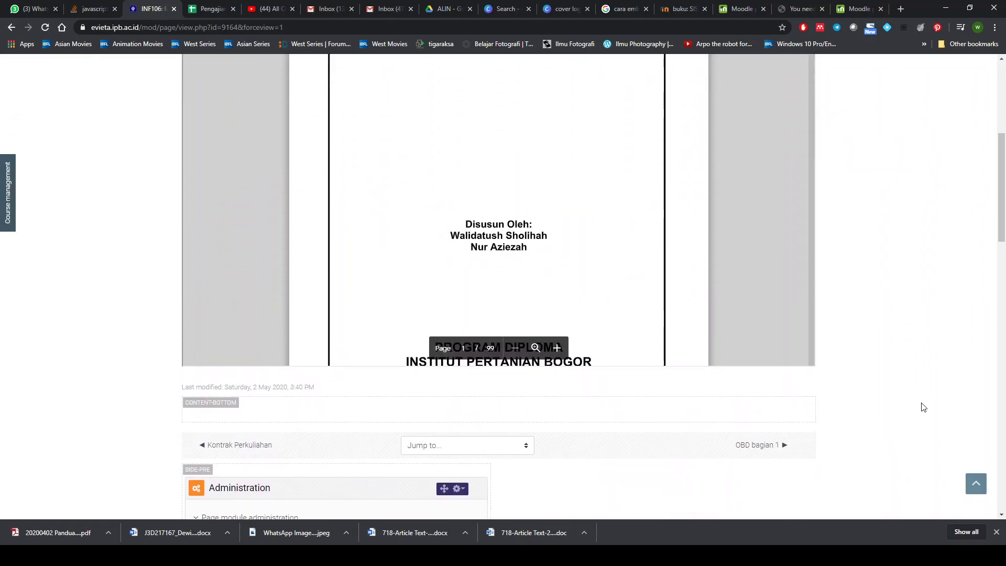
scroll(610, 365, up, 3)
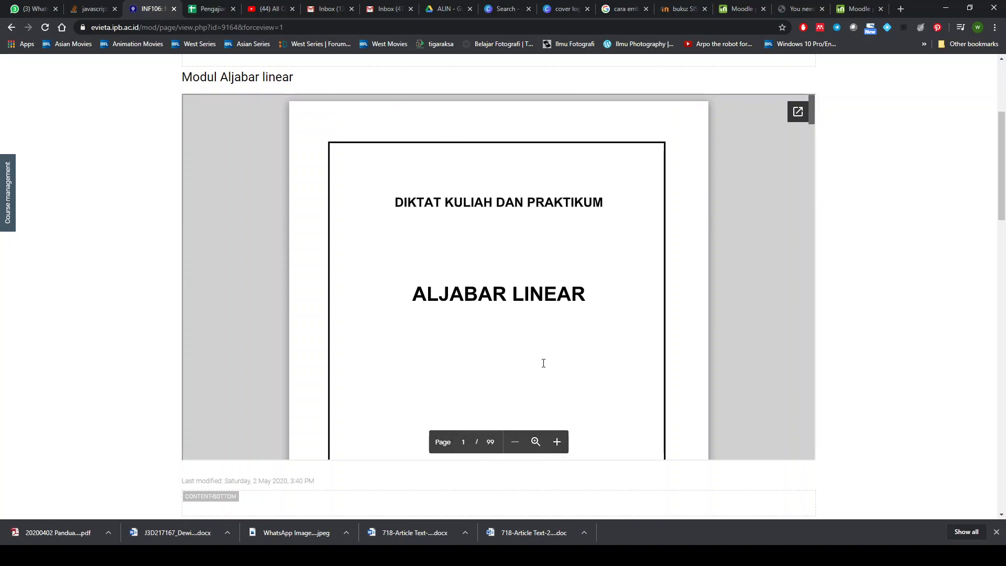
scroll(627, 328, down, 8)
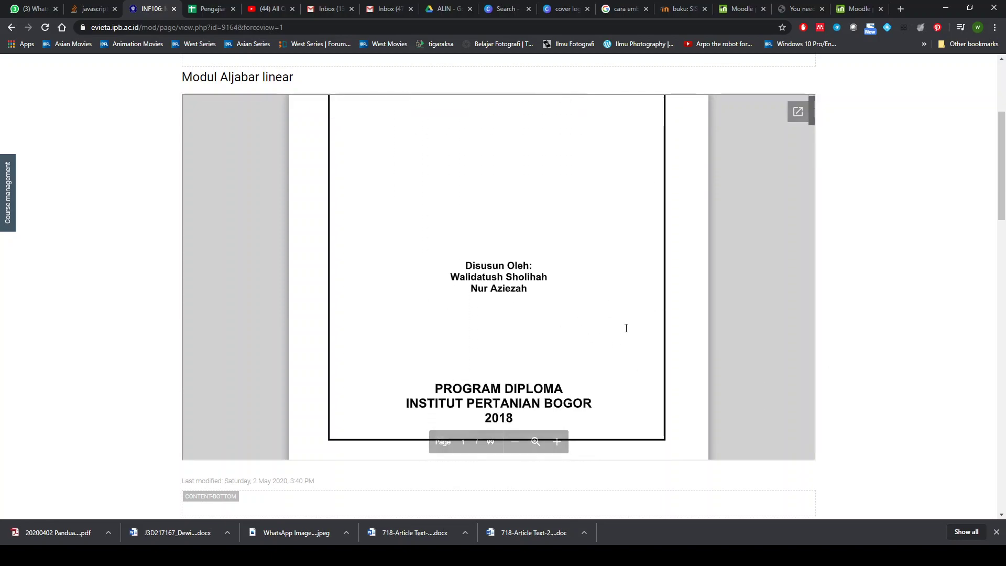
scroll(626, 328, down, 10)
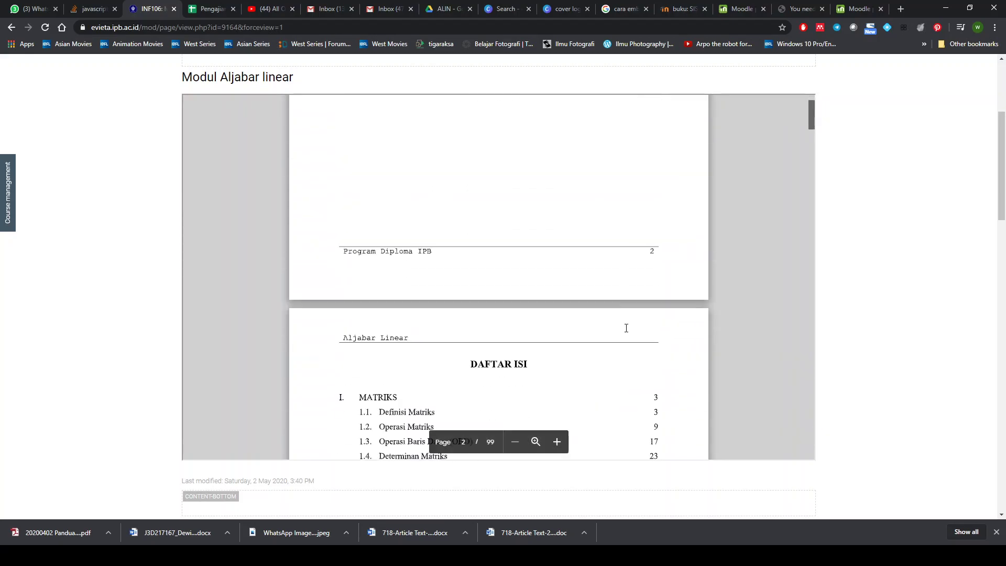
scroll(626, 328, up, 5)
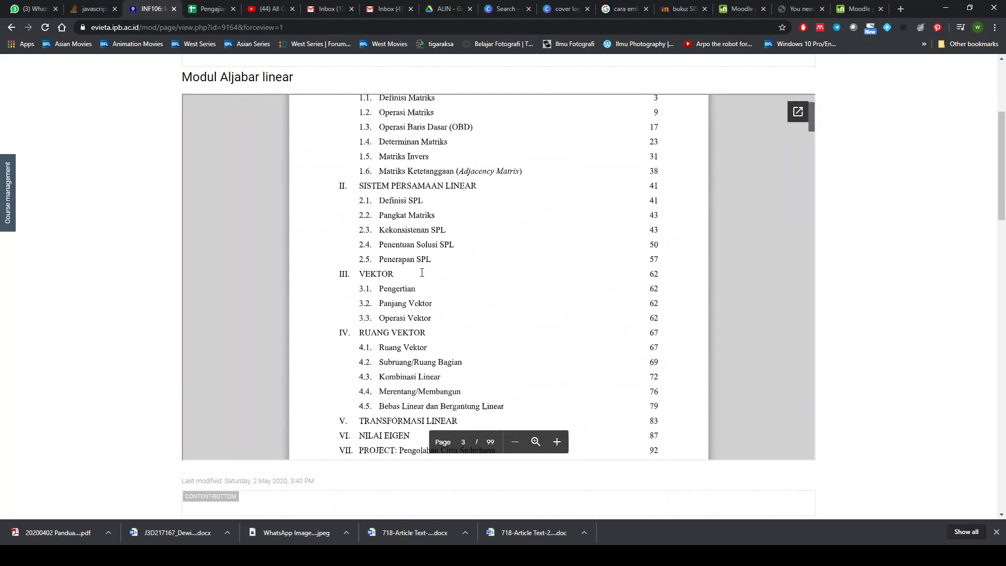
scroll(602, 335, down, 2)
scroll(602, 335, down, 5)
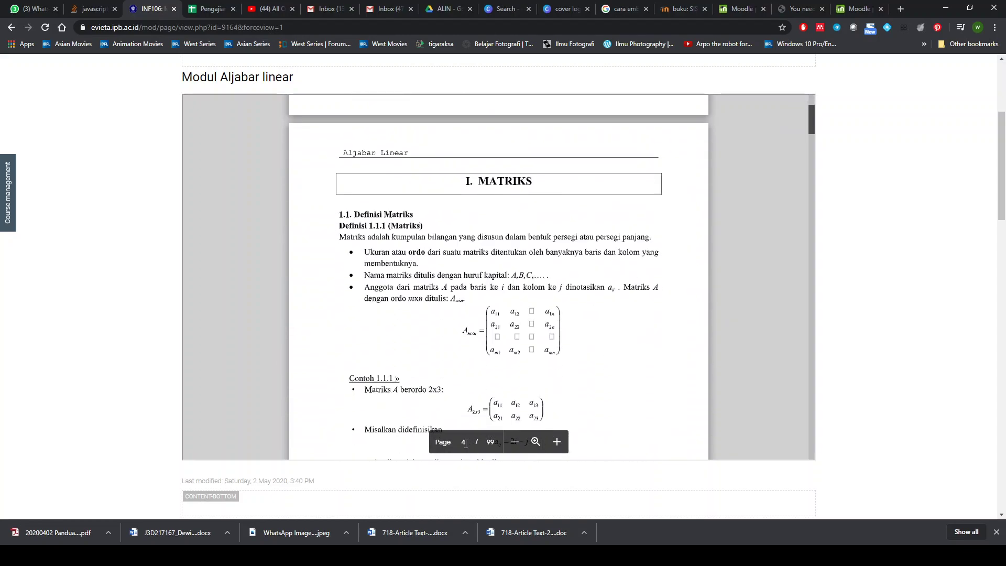
click(557, 441)
scroll(588, 361, down, 15)
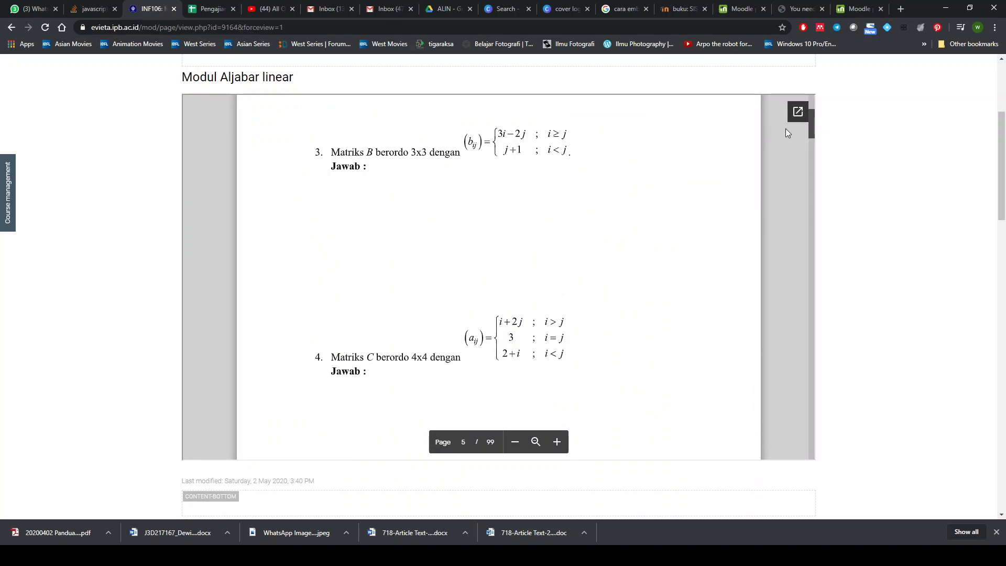
- Pop out '2020 - modul alin.docx' into its own Google Drive tab, skim it, then return to Moodle
click(799, 112)
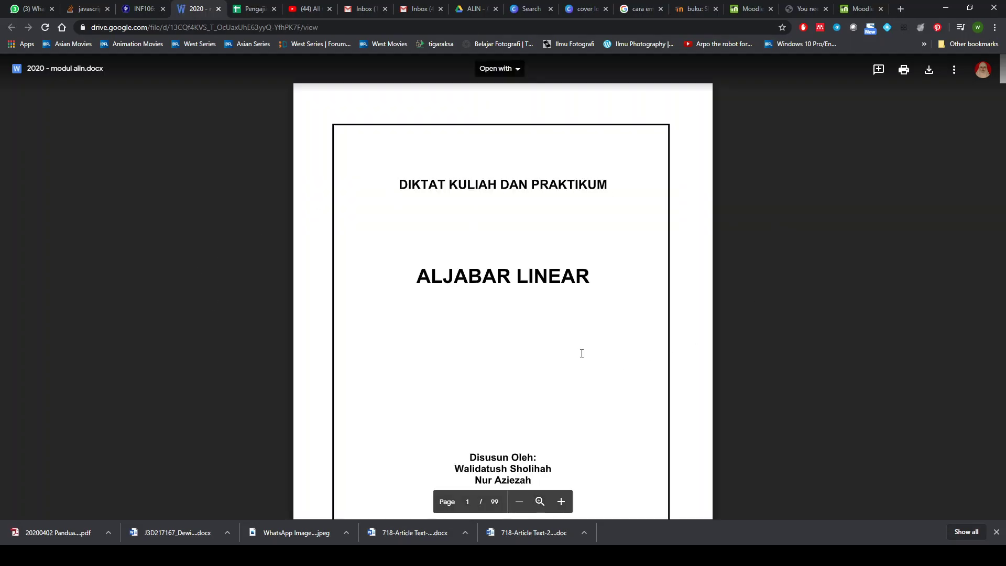
scroll(582, 353, down, 6)
scroll(579, 352, down, 5)
scroll(484, 287, up, 12)
click(138, 9)
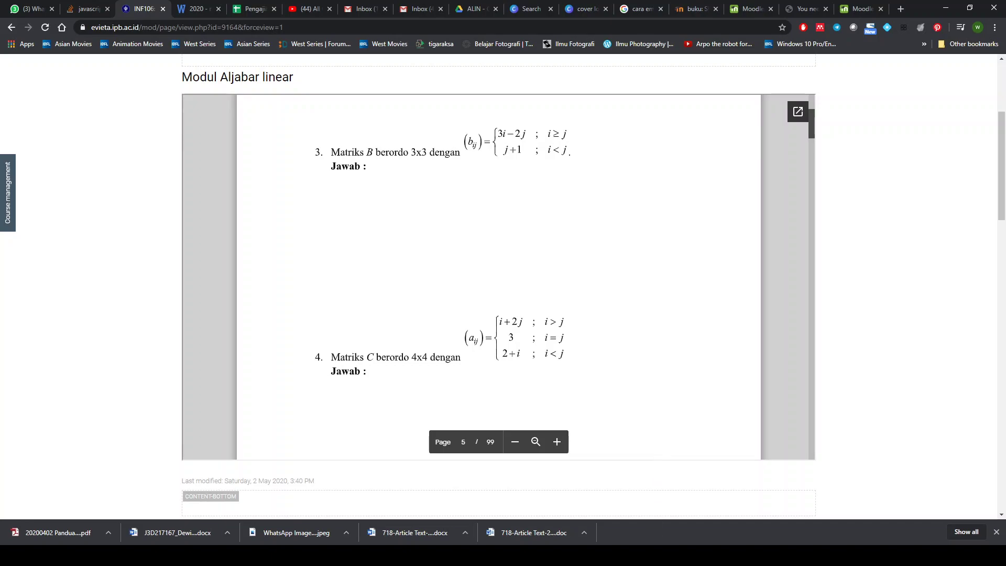
click(623, 555)
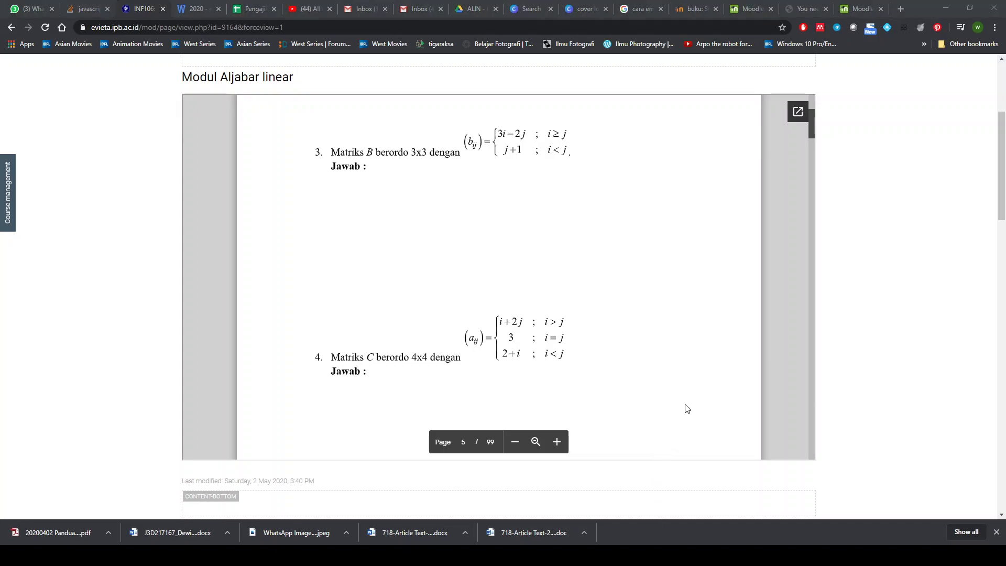